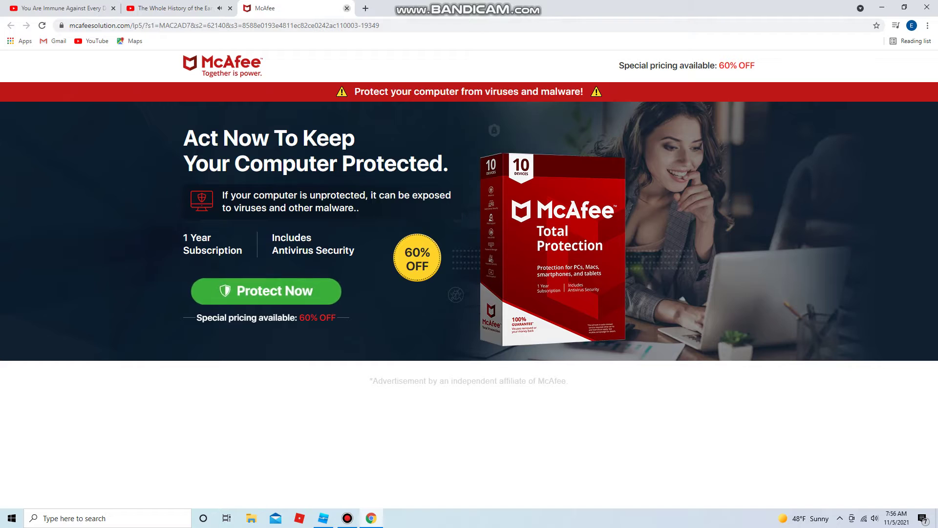
# Close the McAfee advertisement page and pause the video "The Whole History of the Earth and Life".
pyautogui.click(347, 8)
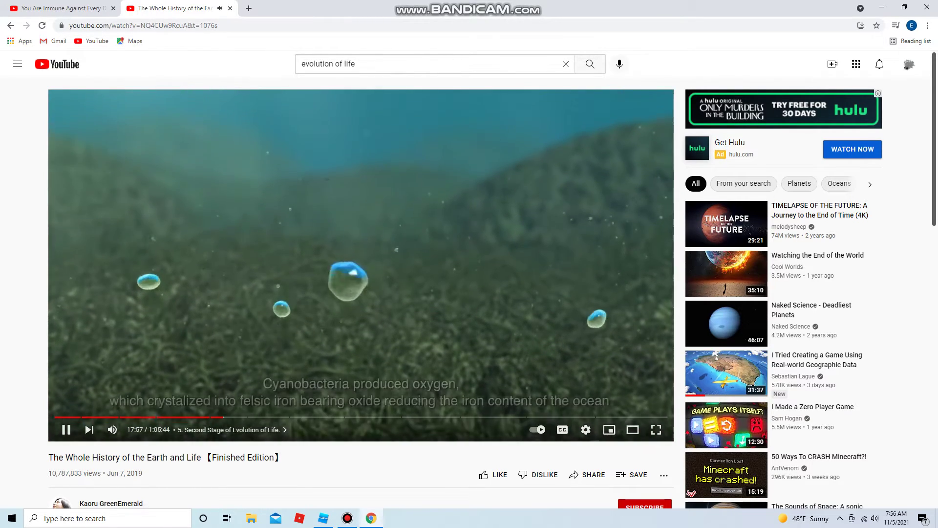
pyautogui.press('space')
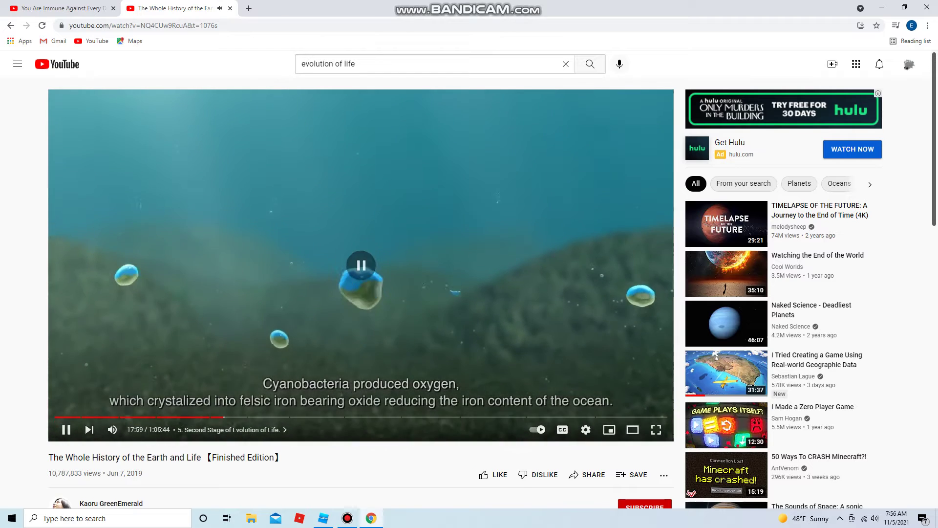
# Examine the immune system cell diagram about 2:09 into the video "You Are Immune Against Every Disease", pausing playback.
pyautogui.click(52, 9)
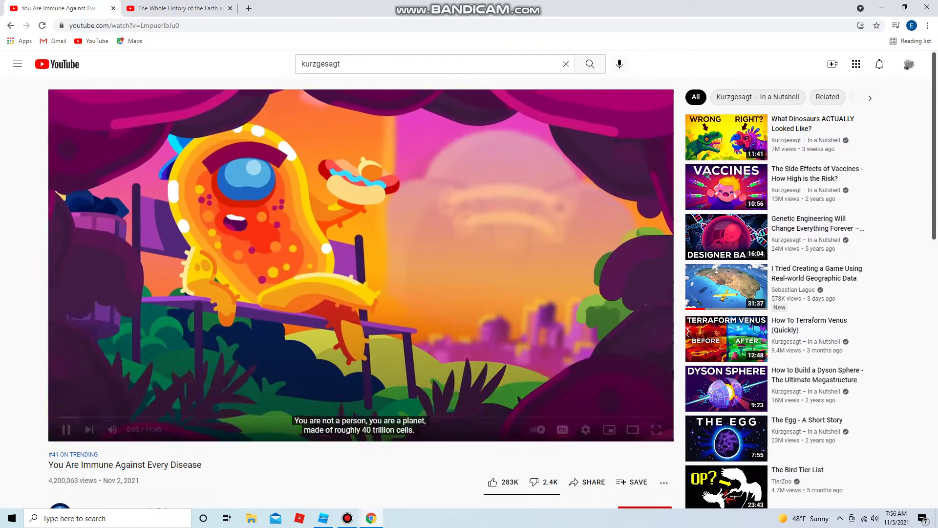
pyautogui.click(58, 416)
pyautogui.moveTo(57, 417); pyautogui.dragTo(165, 417)
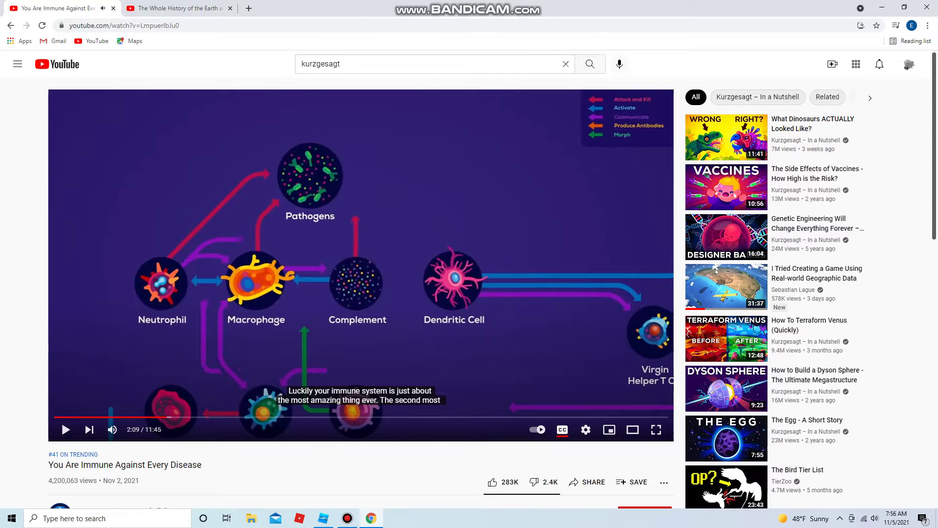
pyautogui.press('space')
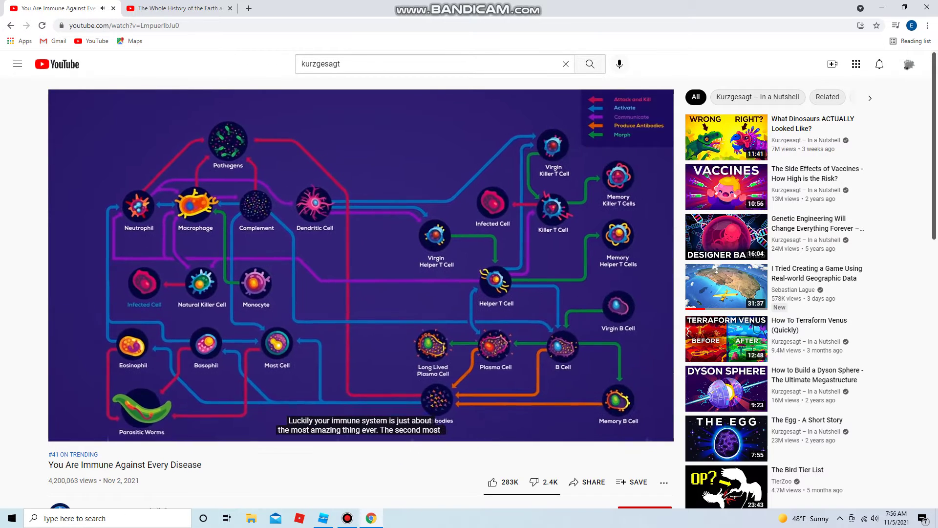
pyautogui.press('space')
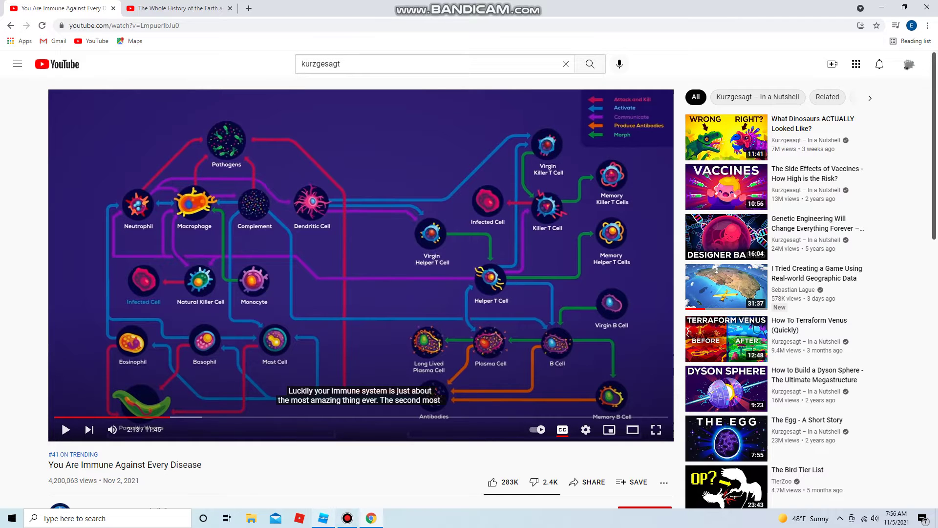
# Switch to Roblox Studio and search the Toolbox models for "water".
pyautogui.hotkey('alt', 'Tab')
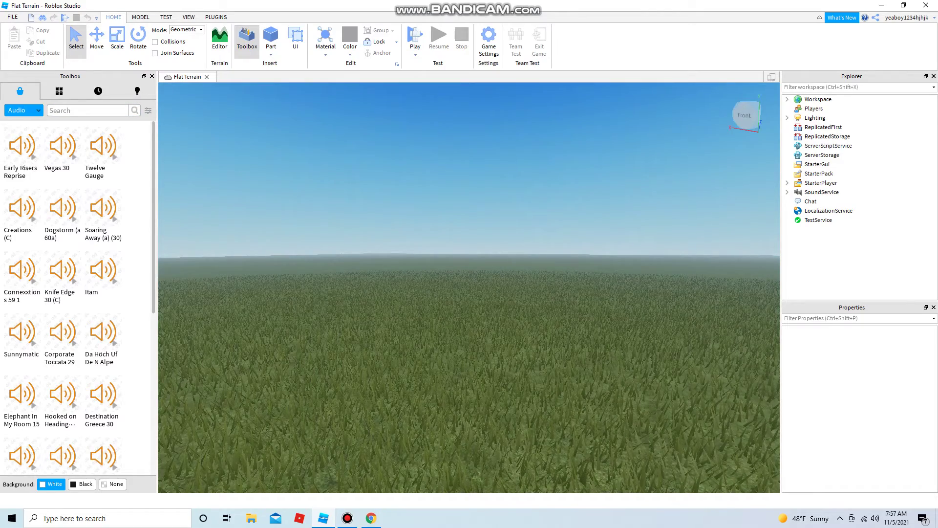
pyautogui.click(24, 110)
pyautogui.click(19, 124)
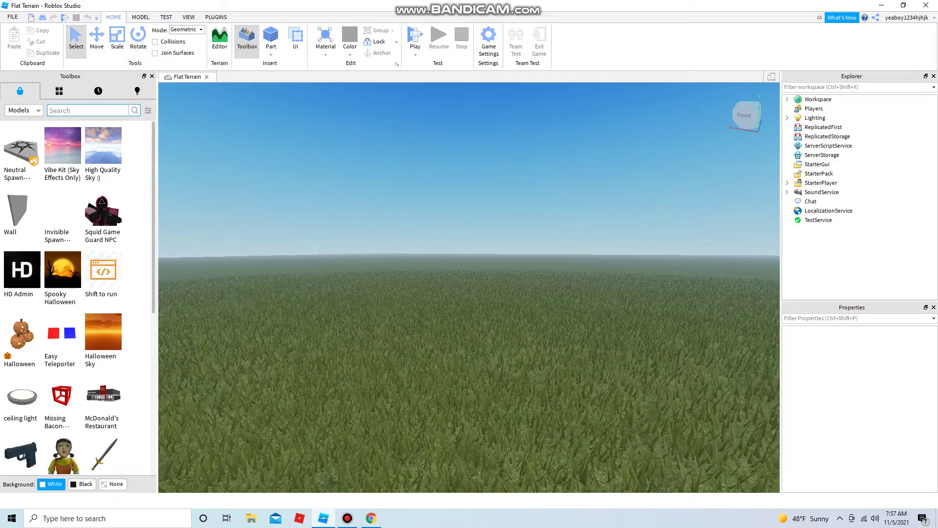
pyautogui.write('w')
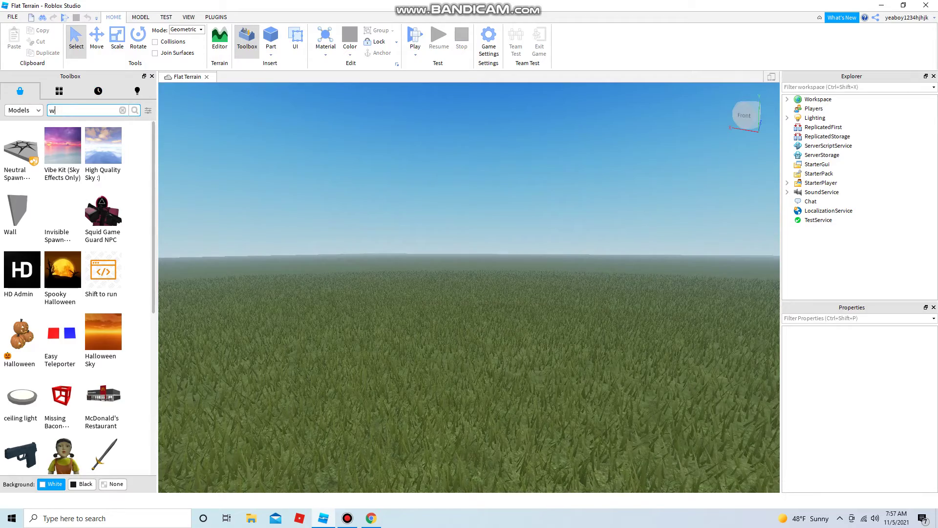
pyautogui.write('ater')
pyautogui.press('Return')
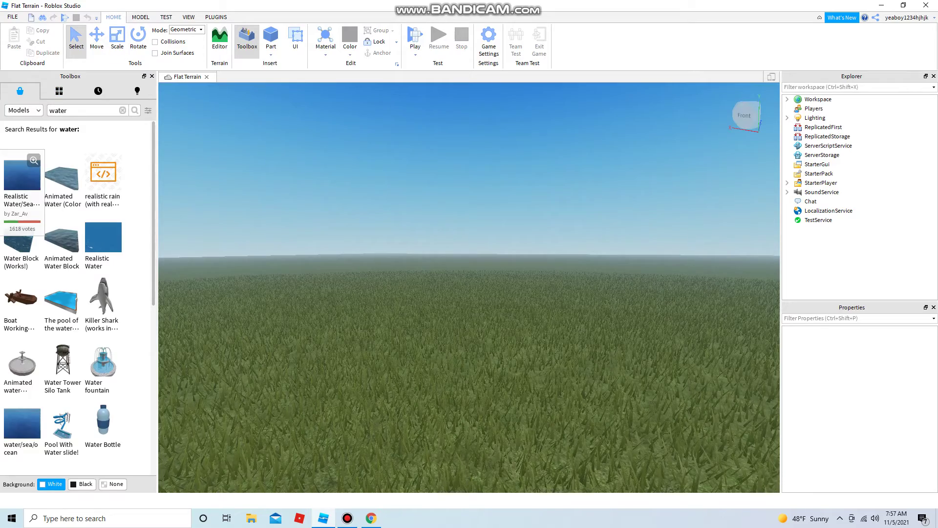
# Try out the "Water Block (Works!)" model on the grass terrain and delete it.
pyautogui.moveTo(469, 288); pyautogui.dragTo(469, 391, button='right')
pyautogui.scroll(-5, 469, 287)
pyautogui.scroll(-5, 469, 288)
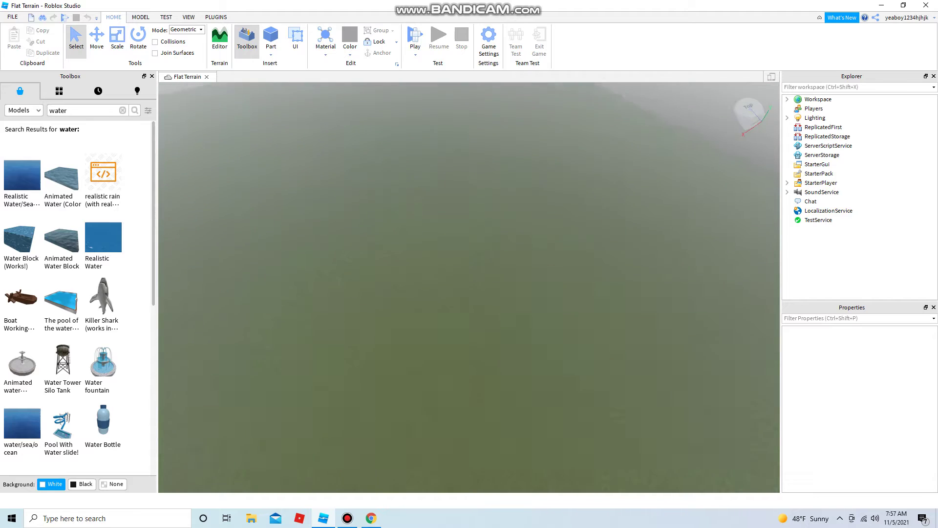
pyautogui.scroll(-4, 22, 264)
pyautogui.scroll(5, 22, 273)
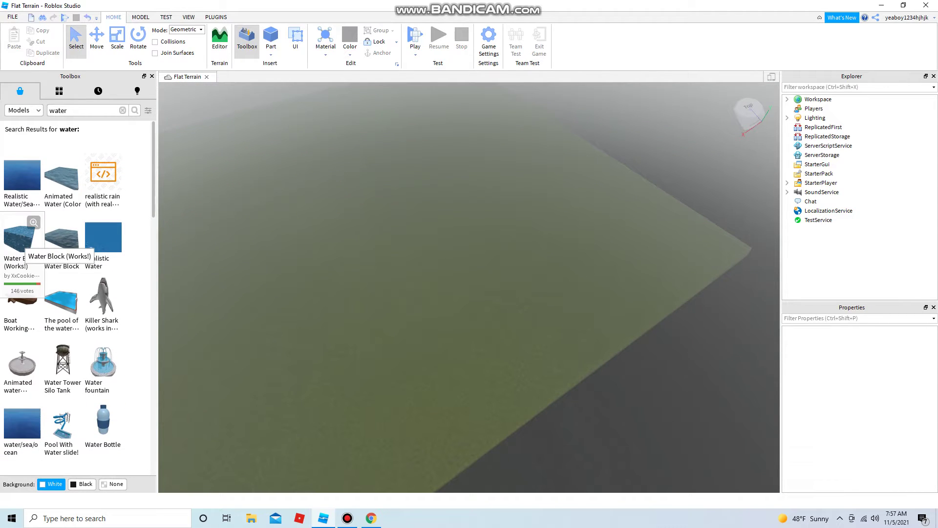
pyautogui.click(19, 236)
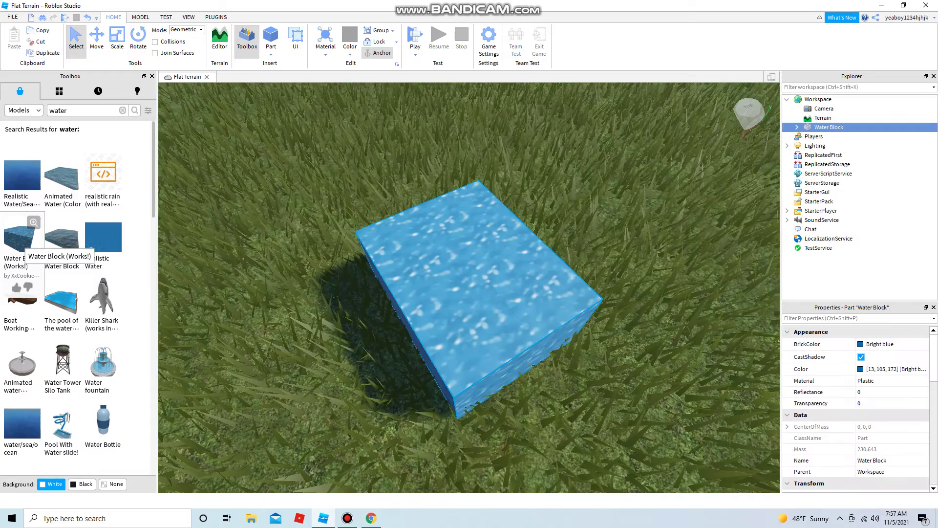
pyautogui.press('Delete')
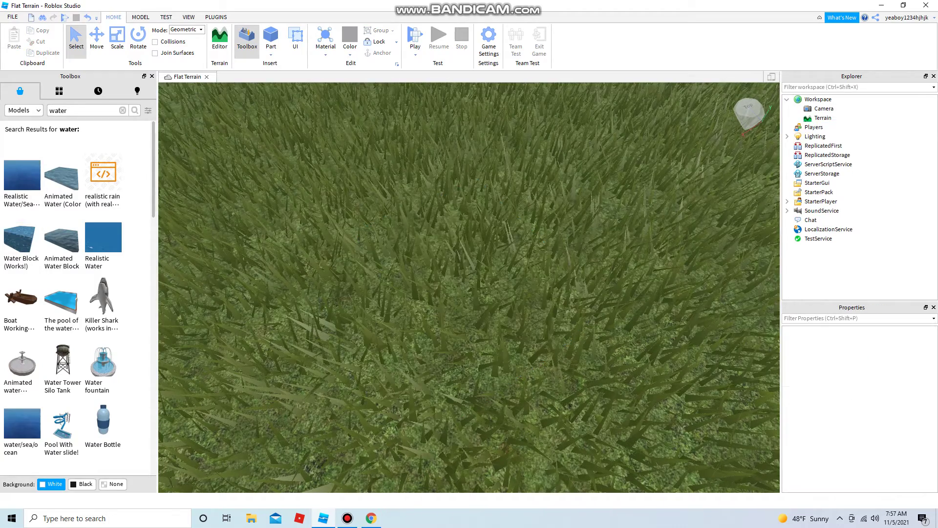
# Insert the "water/sea/ocean" model from the water search results into the terrain.
pyautogui.click(22, 422)
pyautogui.moveTo(469, 287); pyautogui.dragTo(462, 318, button='right')
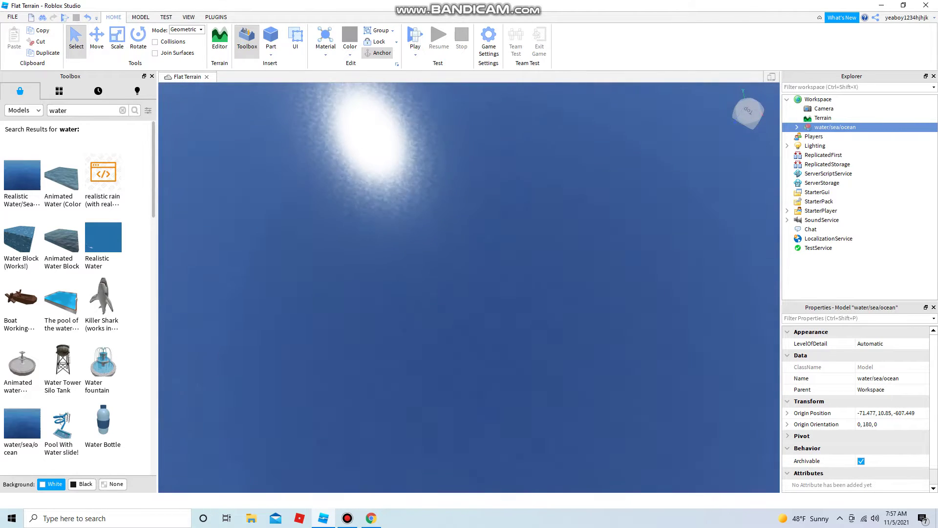
pyautogui.press('w')
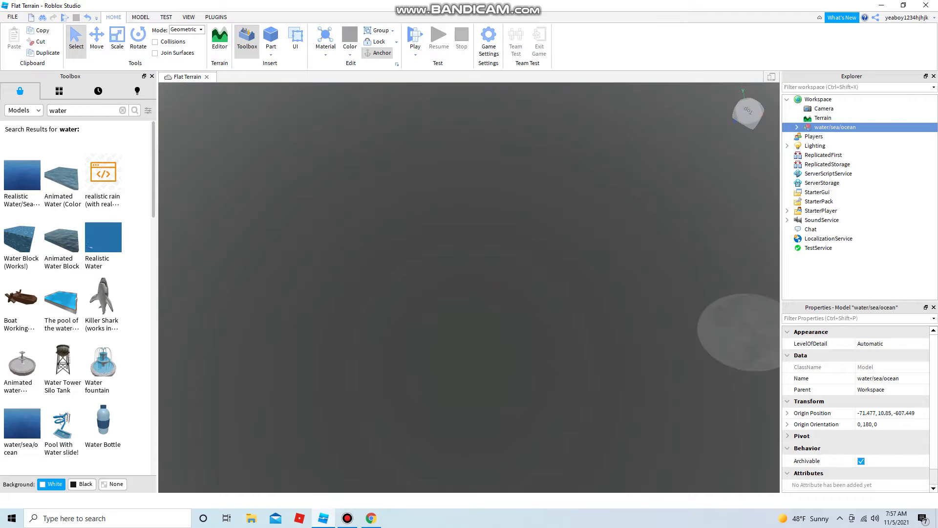
pyautogui.moveTo(469, 313); pyautogui.dragTo(469, 205, button='right')
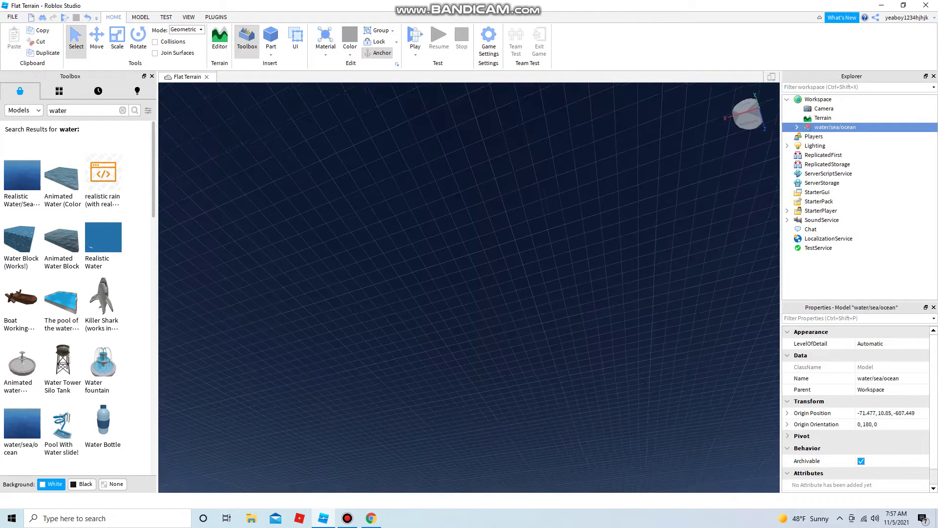
pyautogui.press('w')
pyautogui.press('w')
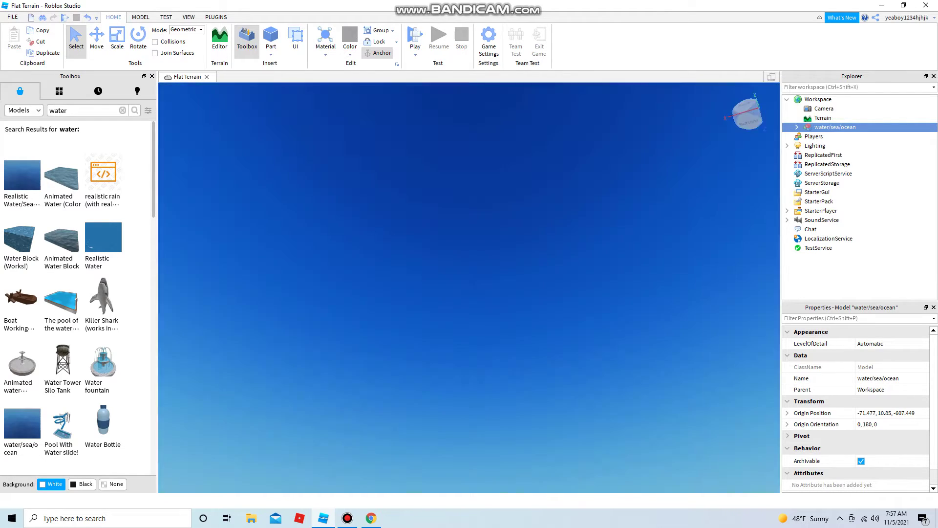
pyautogui.moveTo(469, 264); pyautogui.dragTo(469, 283, button='right')
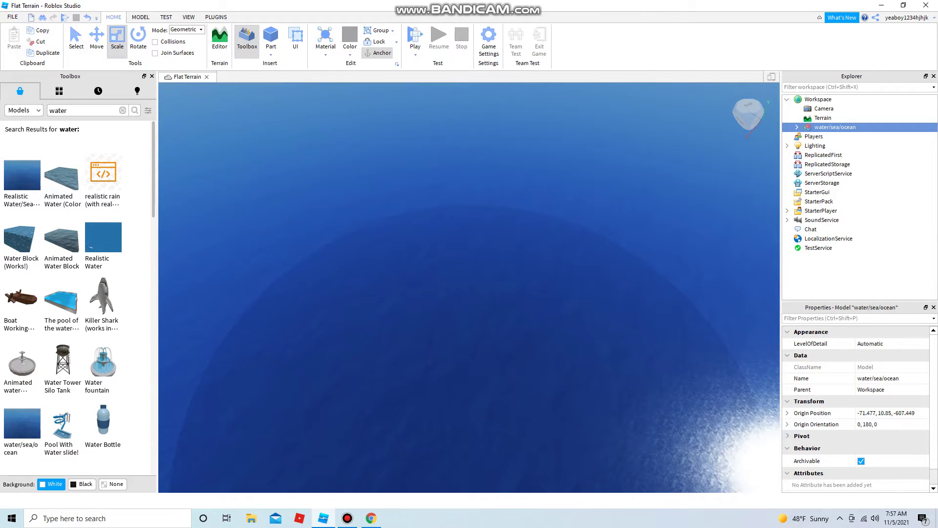
pyautogui.moveTo(469, 283); pyautogui.dragTo(464, 213, button='right')
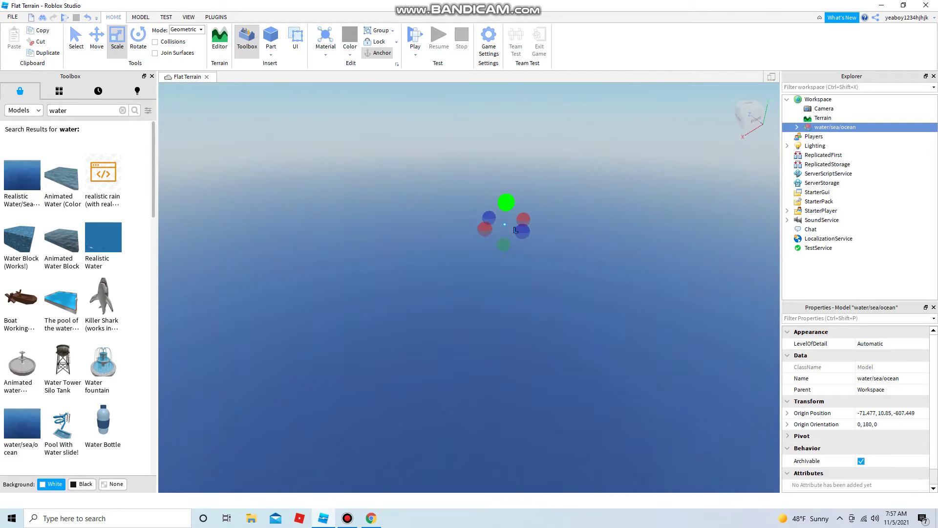
# Scale the ocean model up vertically to an origin height of 52.85, and shrink it along Z to a small sheet near the terrain's edge.
pyautogui.moveTo(506, 201); pyautogui.dragTo(508, 152)
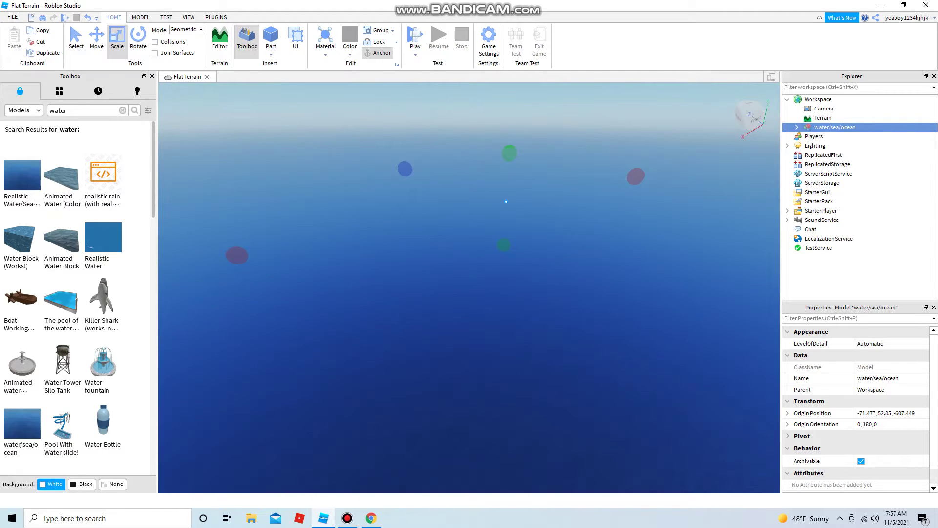
pyautogui.scroll(6, 372, 336)
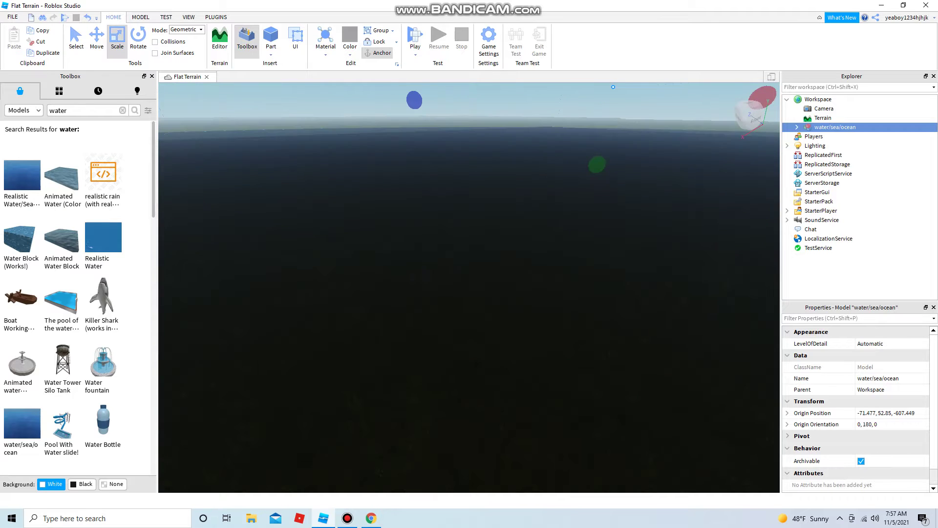
pyautogui.scroll(-6, 375, 336)
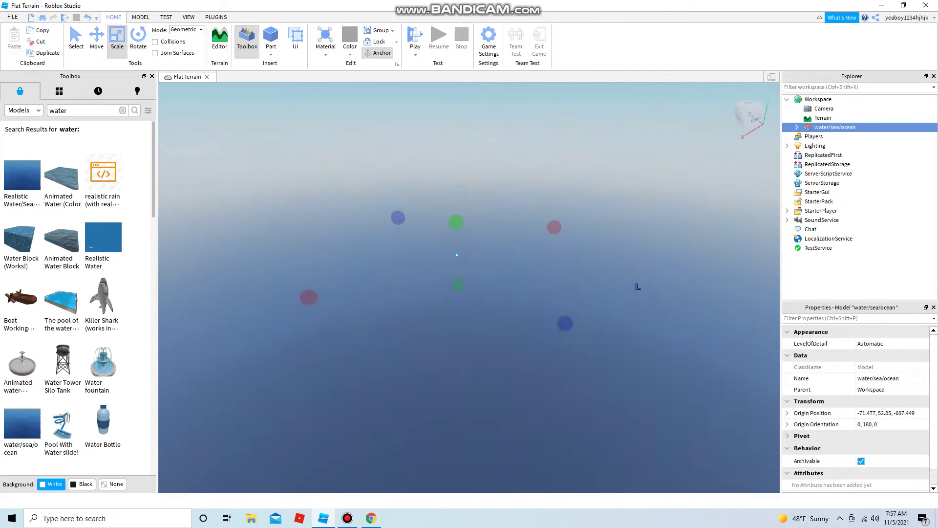
pyautogui.scroll(-2, 371, 342)
pyautogui.scroll(1, 391, 336)
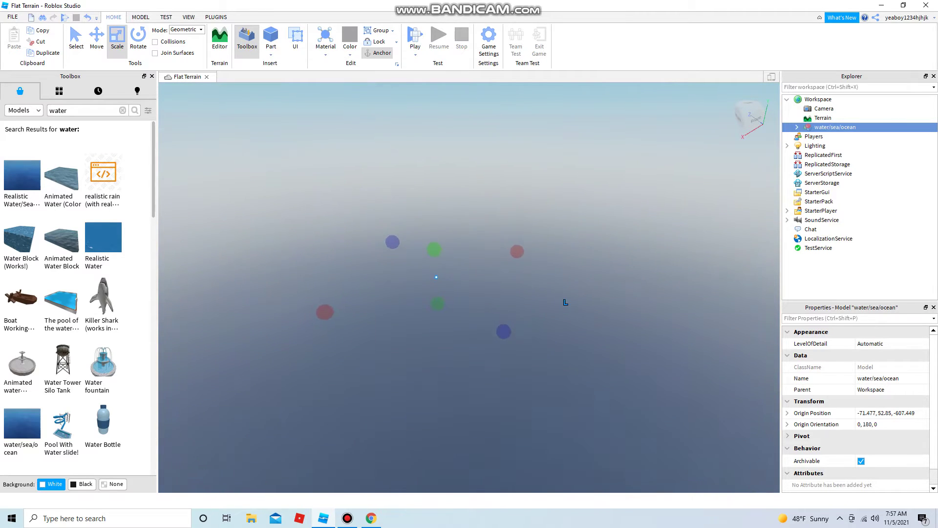
pyautogui.scroll(-5, 569, 302)
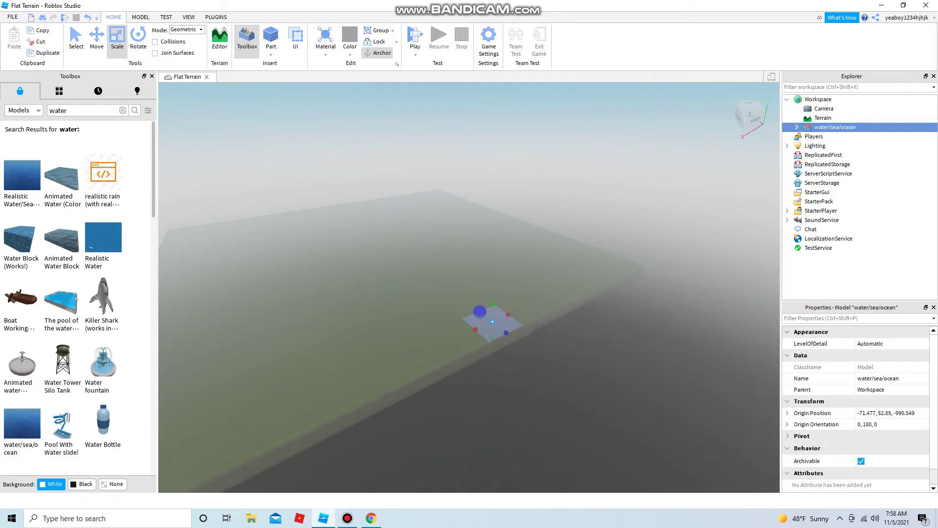
# Try to enlarge the ocean sheet along its X axis, undo that resize and deselect the model.
pyautogui.moveTo(475, 329); pyautogui.dragTo(369, 377)
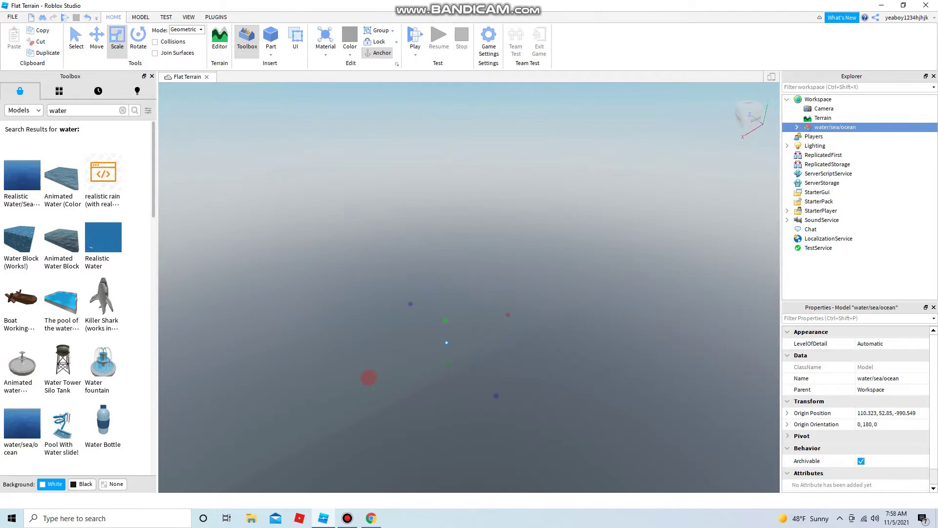
pyautogui.hotkey('ctrl', 'z')
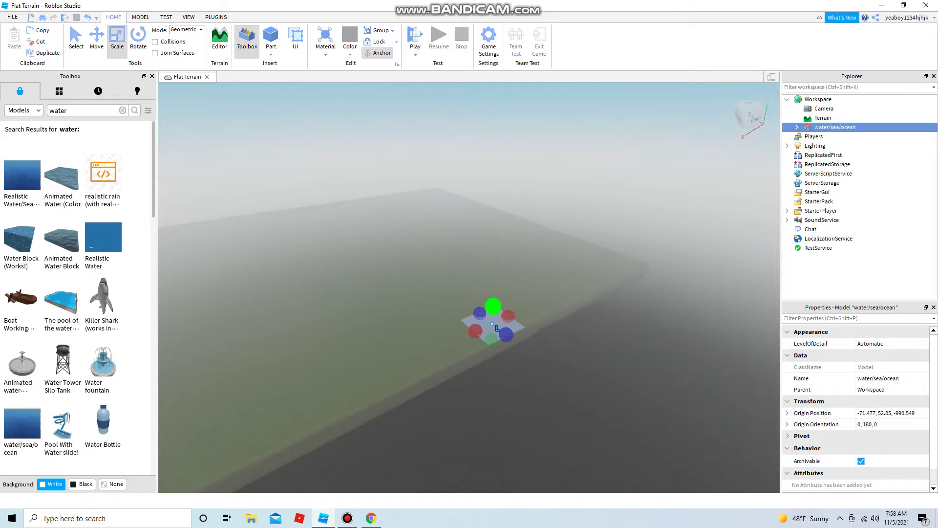
pyautogui.scroll(3, 497, 331)
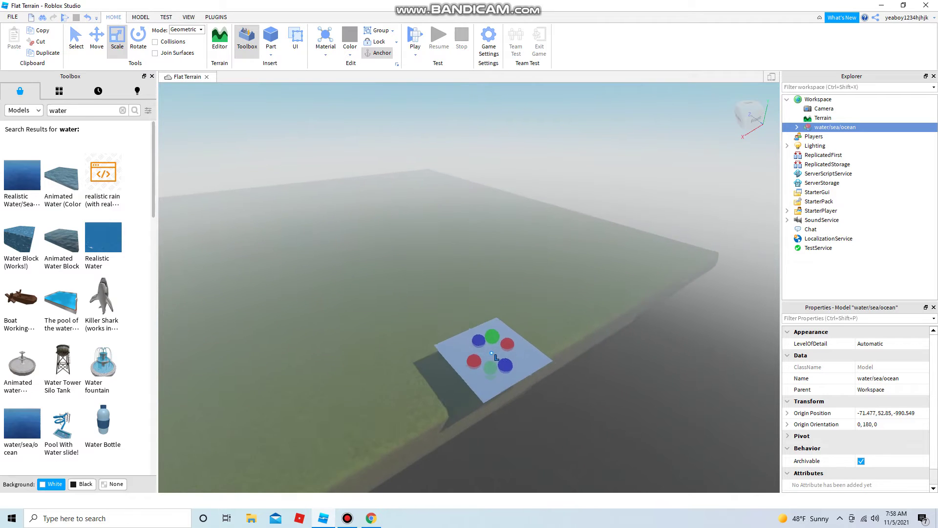
pyautogui.press('Escape')
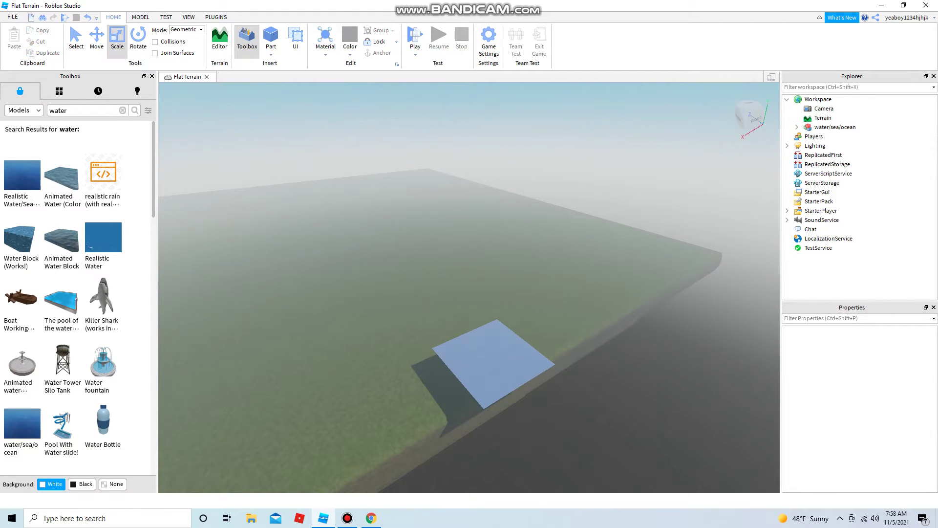
# Move the ocean sheet along the Z axis, away from the terrain's edge, to about Z -739.749.
pyautogui.scroll(3, 489, 367)
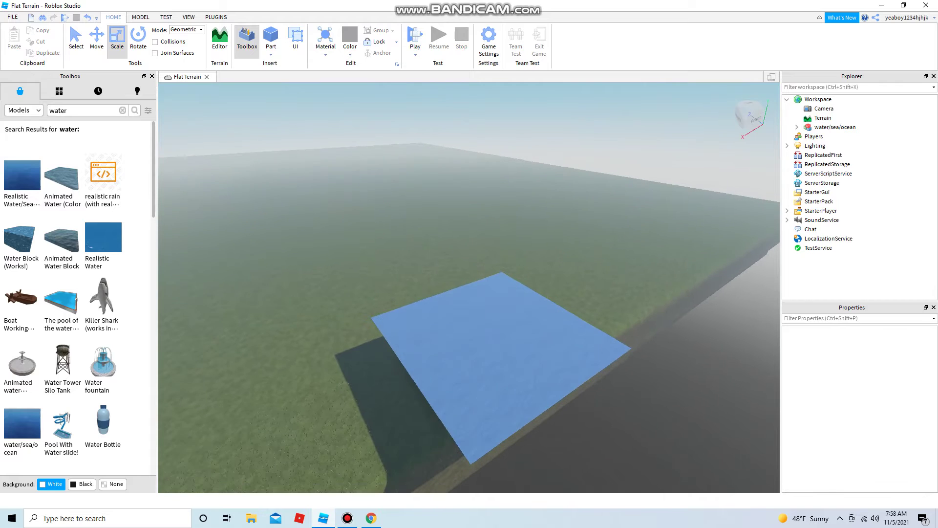
pyautogui.scroll(-1, 488, 366)
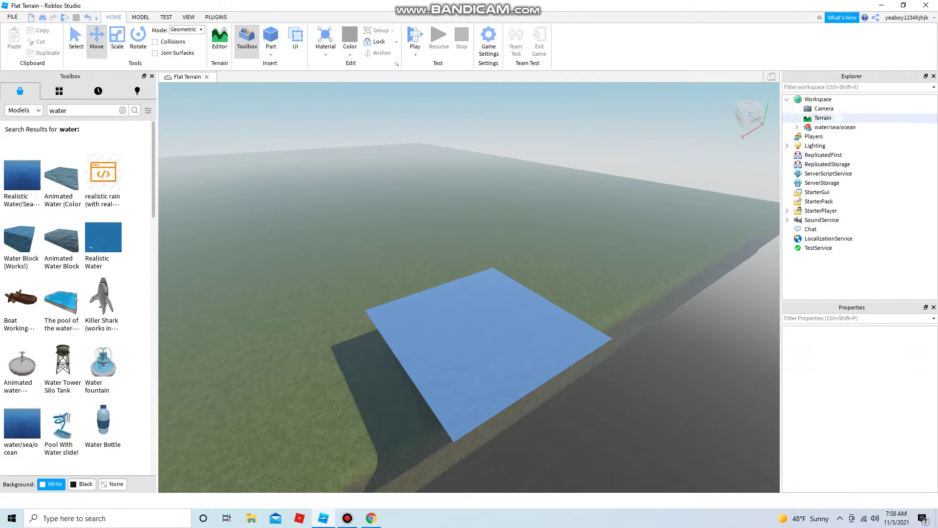
pyautogui.click(835, 127)
pyautogui.click(485, 328)
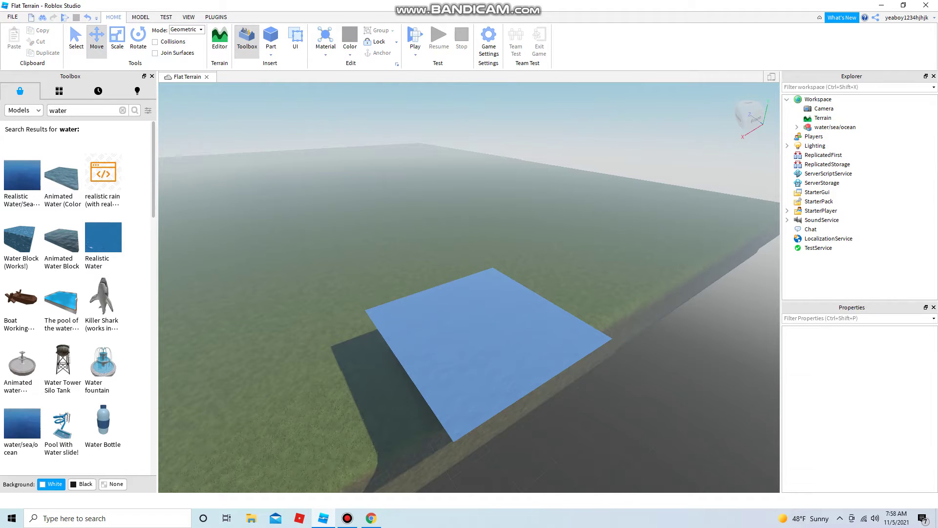
pyautogui.click(485, 328)
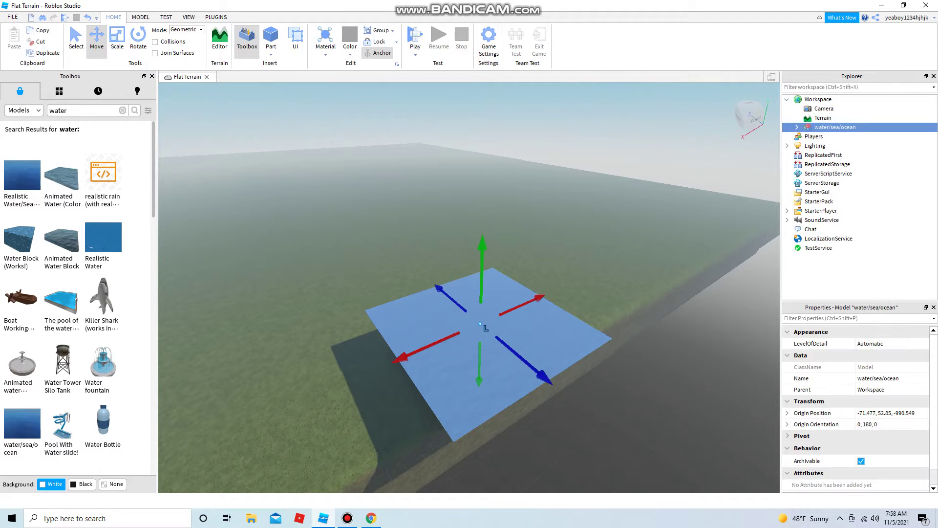
pyautogui.moveTo(438, 288); pyautogui.dragTo(353, 213)
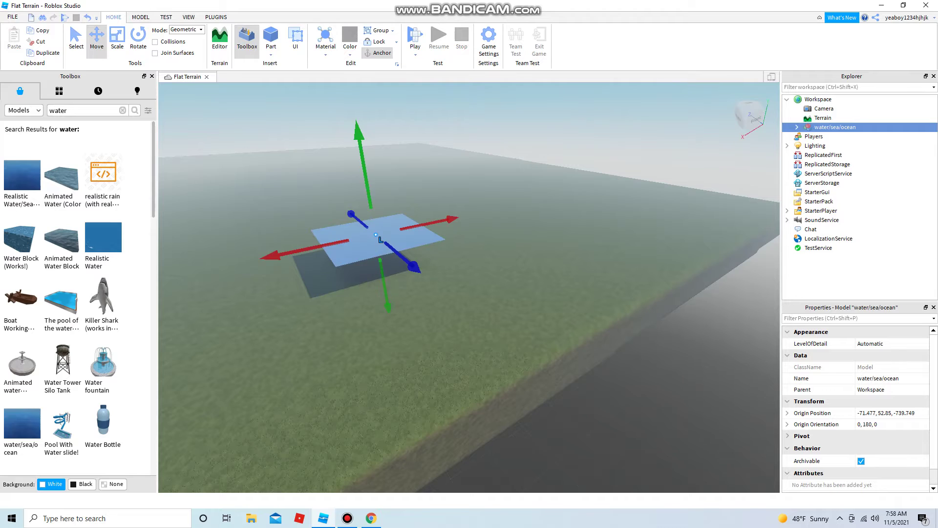
# Enlarge the ocean sheet along its X axis to an origin X of -56.477, and deselect it.
pyautogui.moveTo(352, 213); pyautogui.dragTo(293, 191, button='right')
pyautogui.hotkey('ctrl', '3')
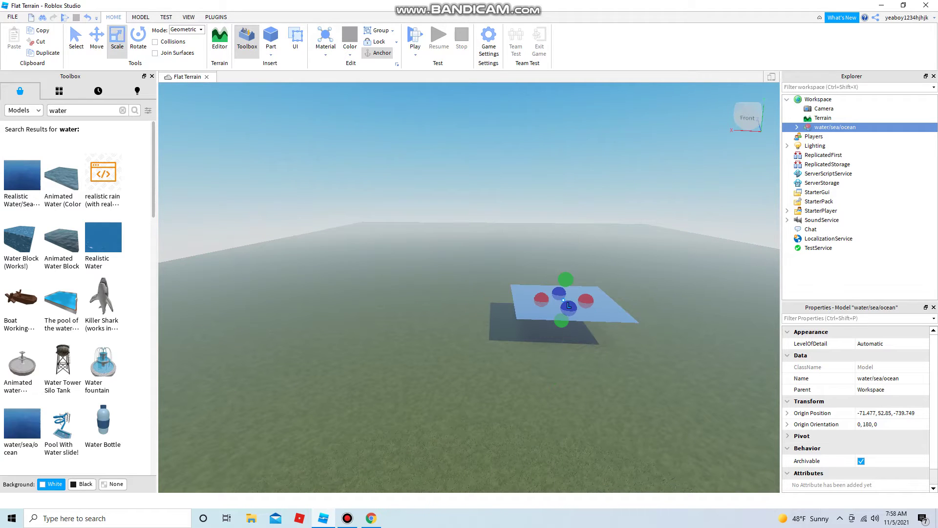
pyautogui.moveTo(541, 299); pyautogui.dragTo(520, 298)
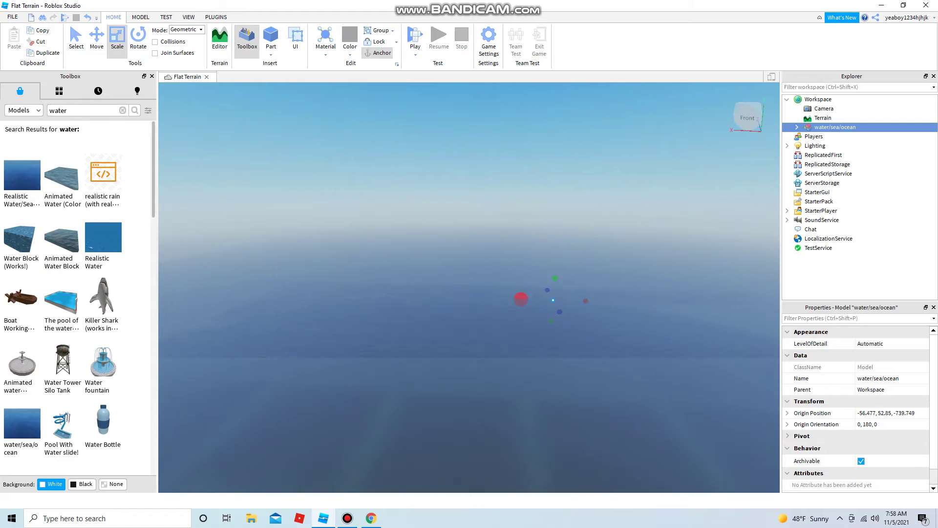
pyautogui.click(521, 298)
pyautogui.moveTo(521, 298); pyautogui.dragTo(521, 391, button='right')
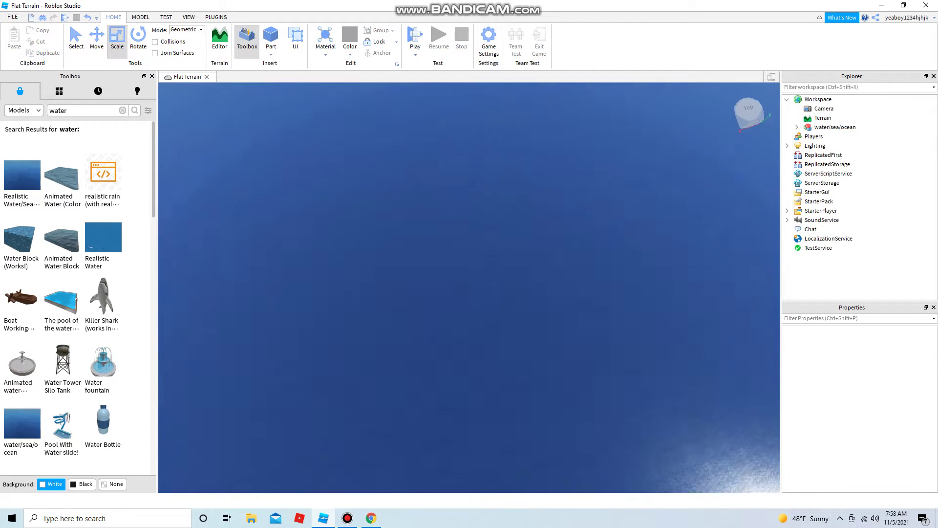
pyautogui.scroll(3, 469, 288)
pyautogui.scroll(2, 469, 287)
pyautogui.scroll(-5, 469, 288)
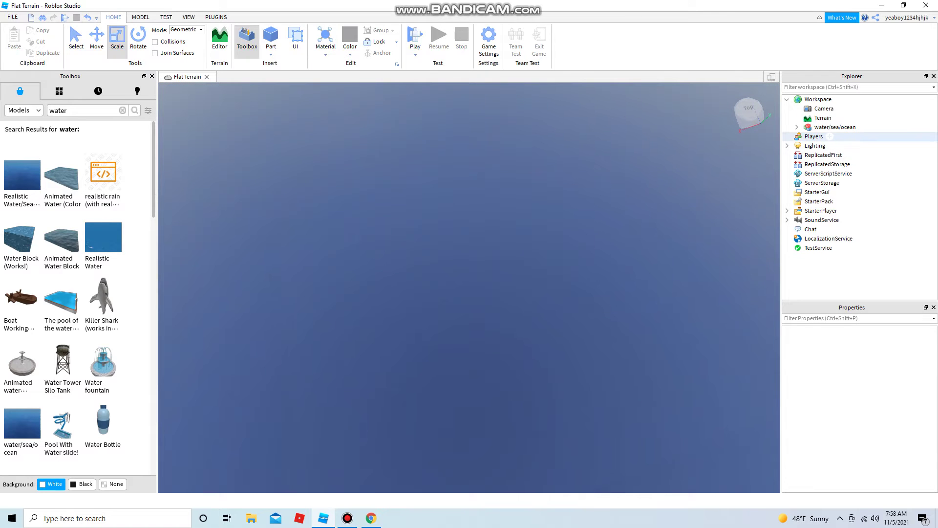
# Scale the ocean model up vertically to an origin height of 91.85, and deselect it.
pyautogui.click(834, 127)
pyautogui.moveTo(516, 168); pyautogui.dragTo(519, 146)
pyautogui.scroll(3, 469, 287)
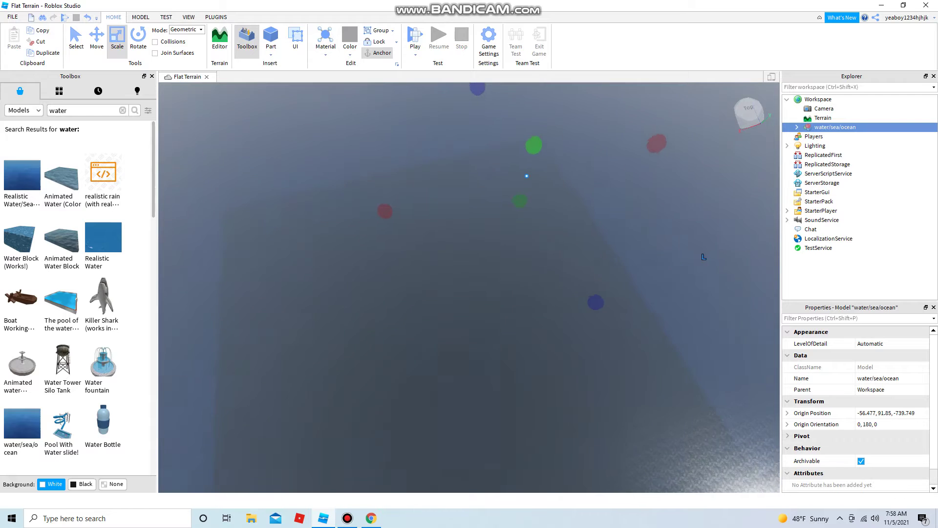
pyautogui.press('Escape')
pyautogui.scroll(4, 469, 287)
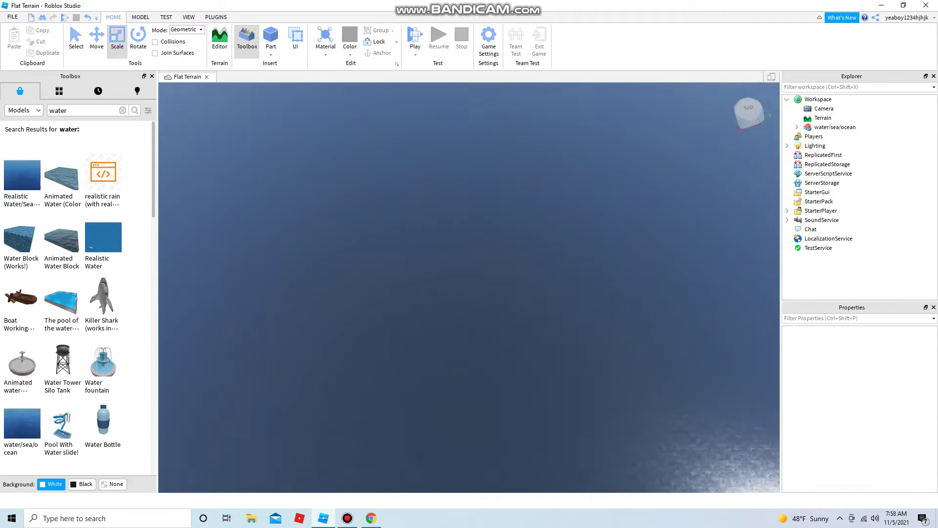
pyautogui.scroll(-2, 469, 287)
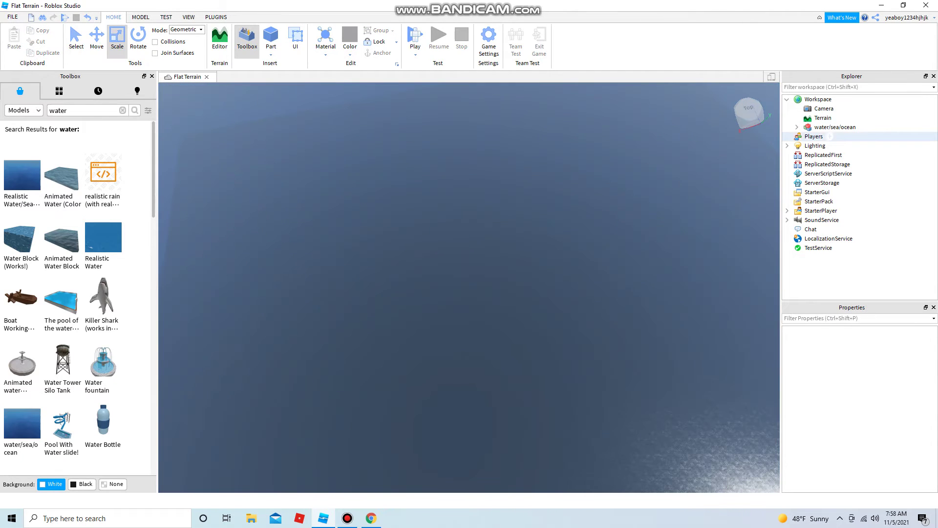
# Delete the water/sea/ocean model from the workspace.
pyautogui.click(835, 127)
pyautogui.click(141, 17)
pyautogui.press('Delete')
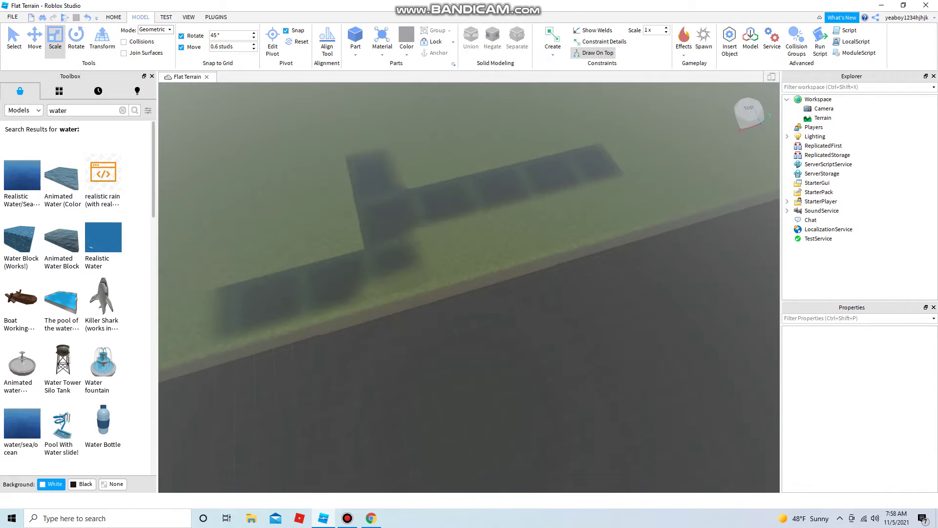
pyautogui.click(347, 518)
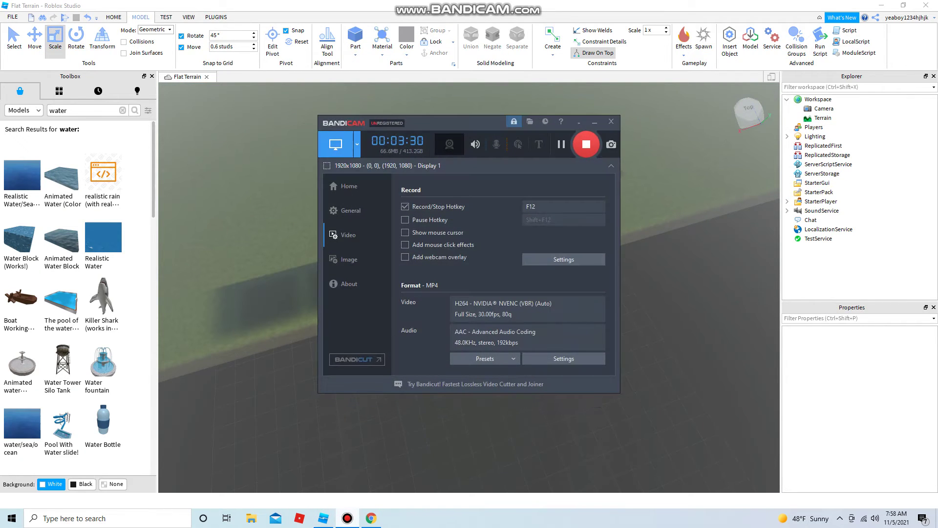
pyautogui.click(347, 518)
# Insert the "Realistic Water" model from the water search results and stretch it upward into a tall block.
pyautogui.moveTo(469, 287); pyautogui.dragTo(528, 235, button='right')
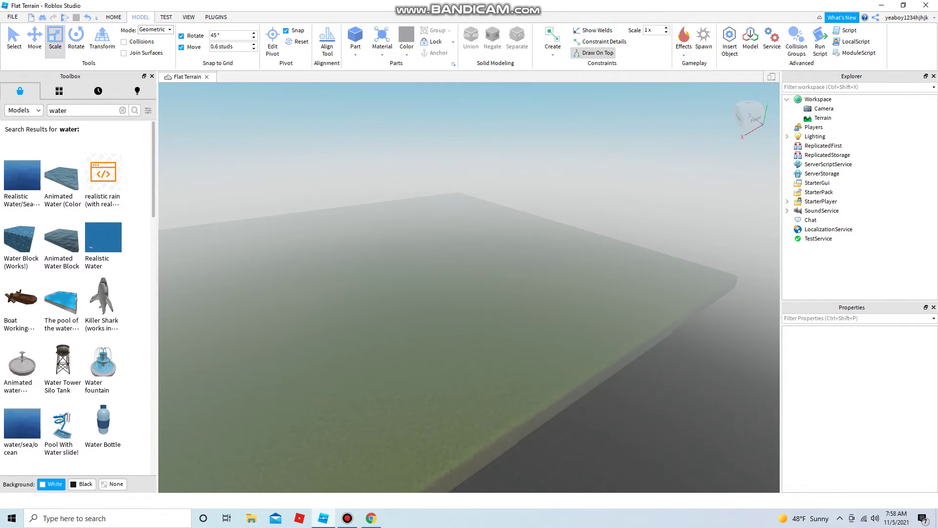
pyautogui.click(103, 237)
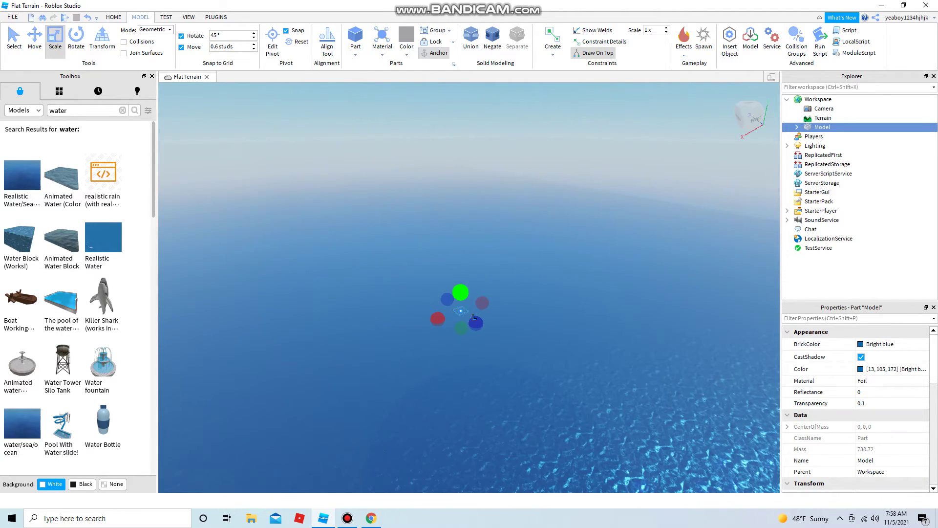
pyautogui.moveTo(460, 292); pyautogui.dragTo(459, 251)
pyautogui.scroll(3, 469, 287)
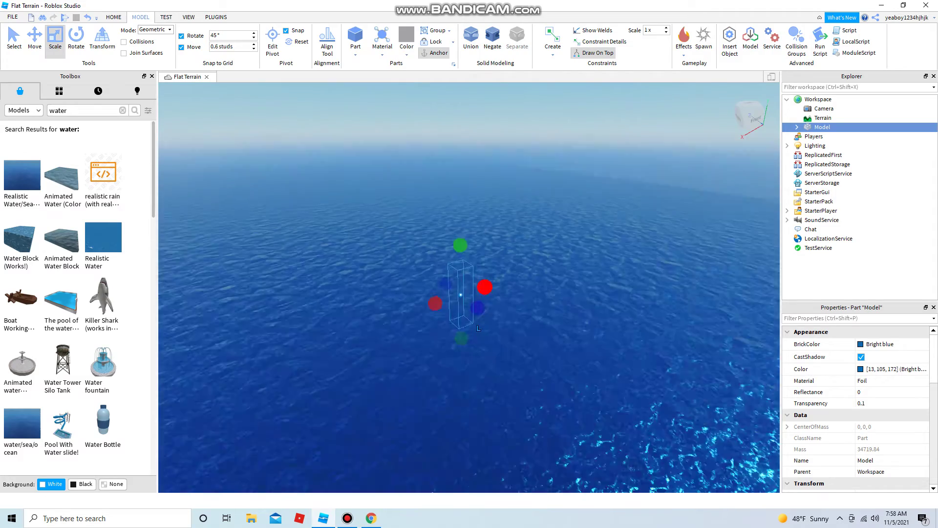
# Stretch the water block's top higher above the terrain, and deselect it.
pyautogui.press('w')
pyautogui.moveTo(484, 287); pyautogui.dragTo(430, 230, button='right')
pyautogui.press('e')
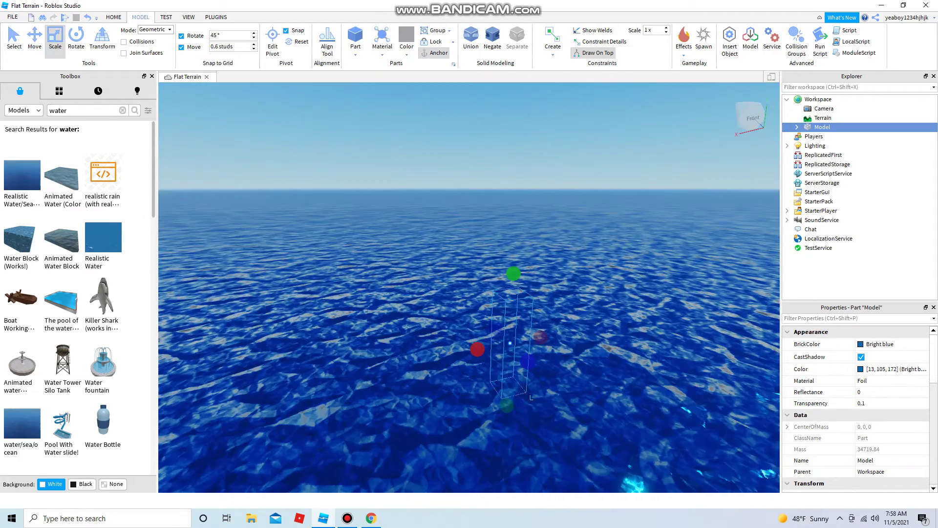
pyautogui.moveTo(513, 272); pyautogui.dragTo(514, 253)
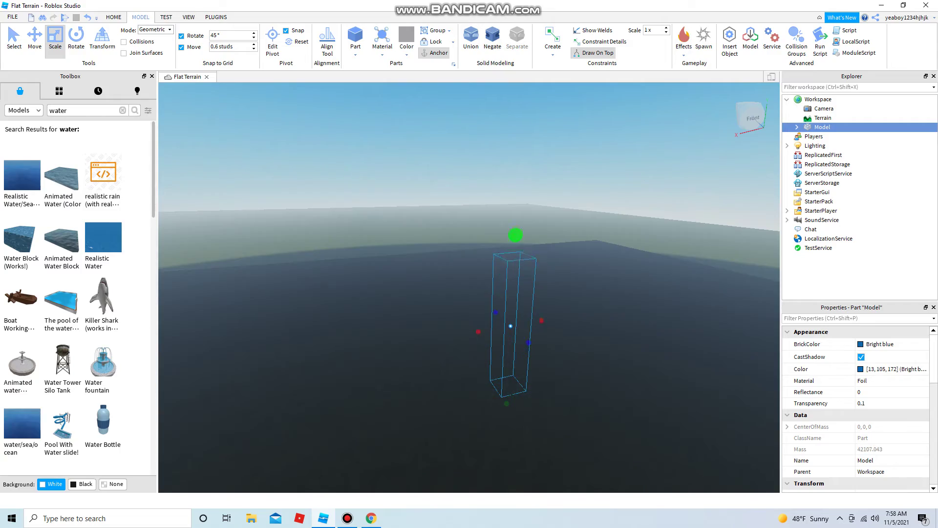
pyautogui.press('Escape')
pyautogui.moveTo(469, 287); pyautogui.dragTo(496, 395, button='right')
pyautogui.press('e')
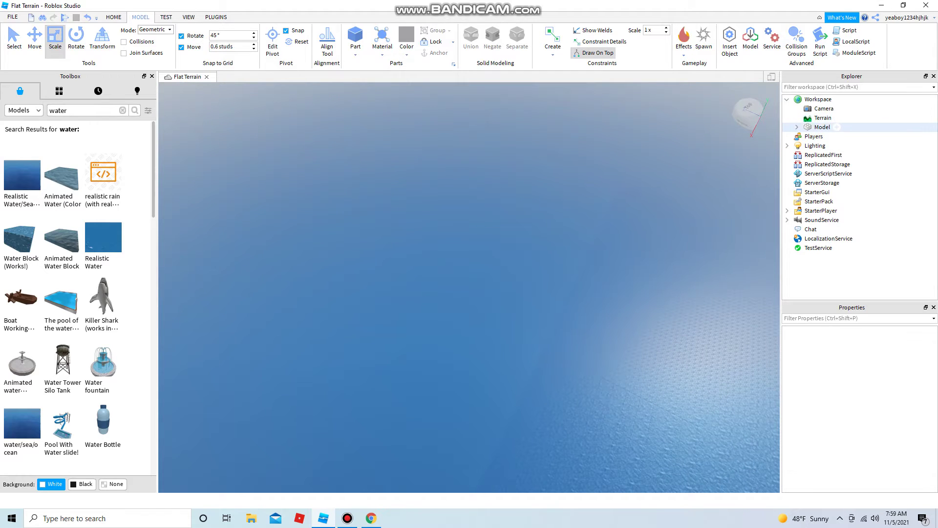
# Narrow the water block to a strip along its Z axis, widen it again across the terrain, and deselect it.
pyautogui.click(836, 127)
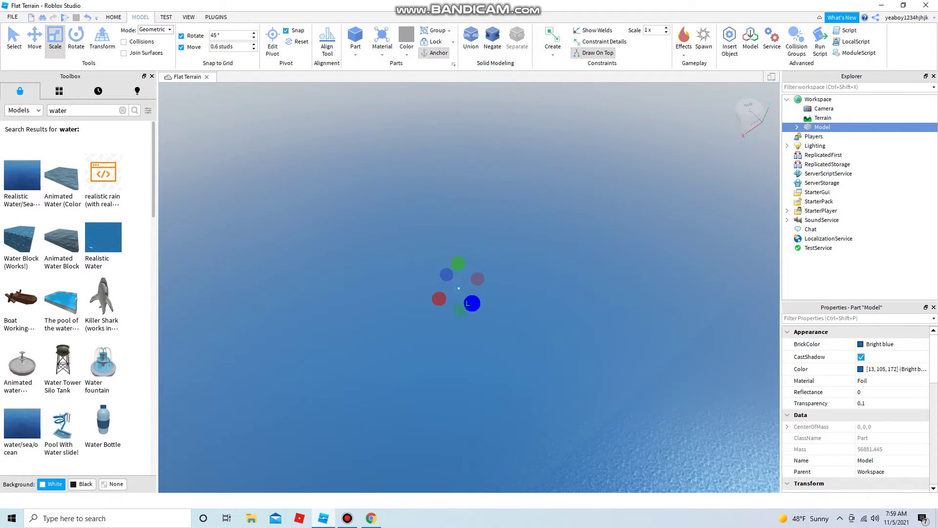
pyautogui.moveTo(472, 303); pyautogui.dragTo(469, 300)
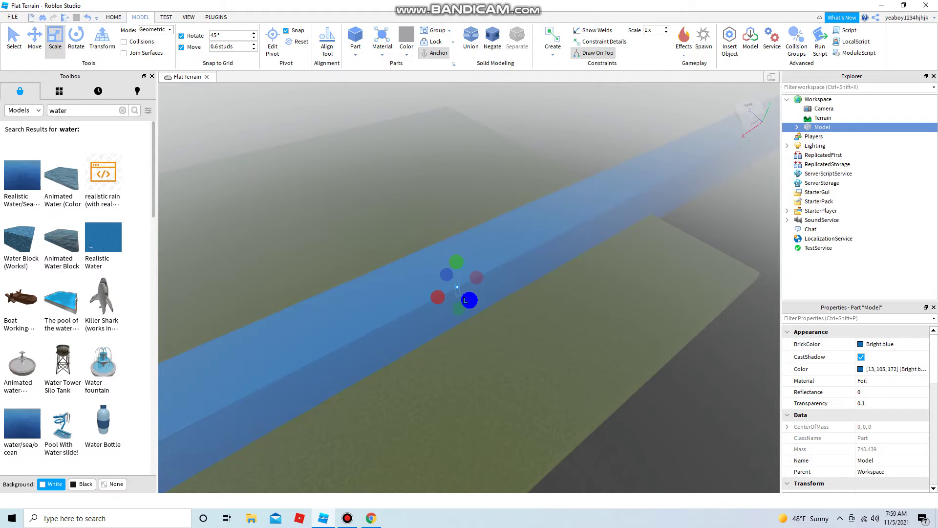
pyautogui.scroll(5, 465, 300)
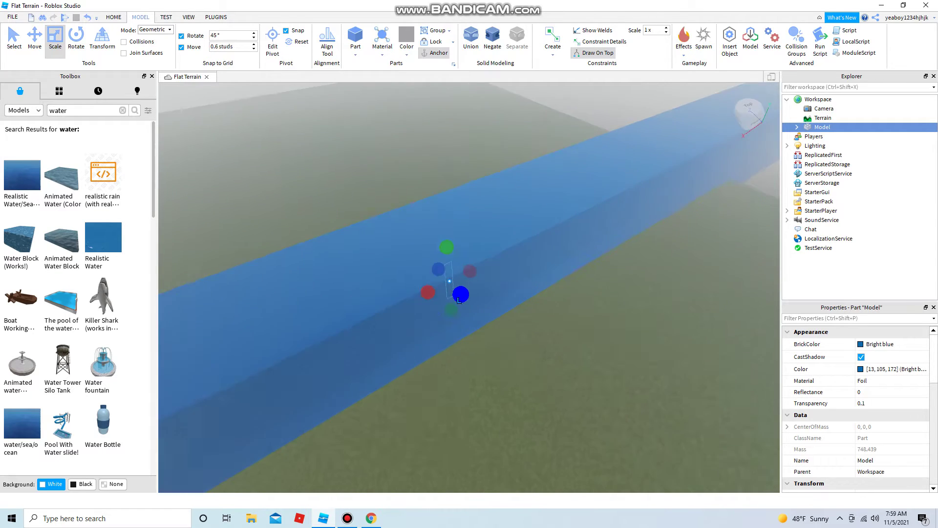
pyautogui.moveTo(459, 299)
pyautogui.mouseDown()
pyautogui.moveTo(471, 306)
pyautogui.moveTo(464, 299)
pyautogui.mouseUp()
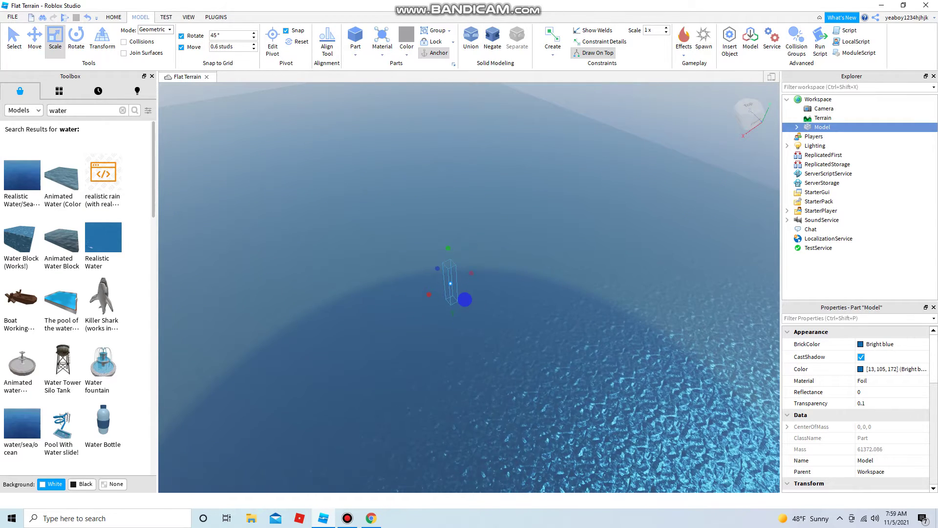
pyautogui.moveTo(465, 299); pyautogui.dragTo(481, 256, button='right')
pyautogui.moveTo(464, 423); pyautogui.dragTo(422, 413, button='right')
pyautogui.press('Escape')
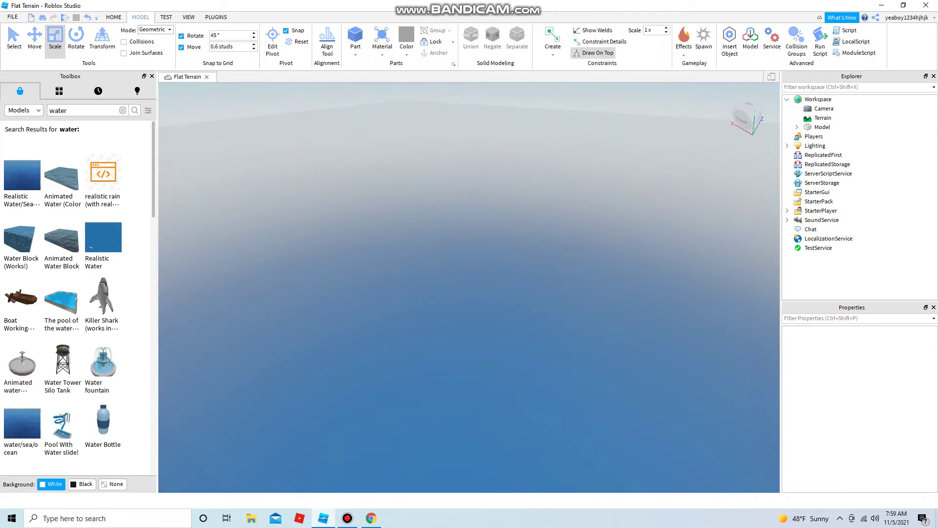
pyautogui.press('w')
pyautogui.press('w')
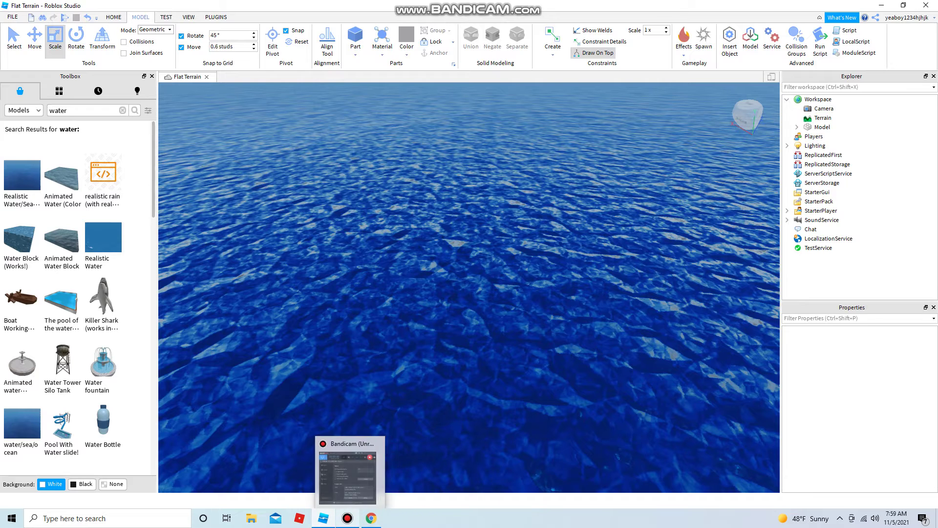
pyautogui.moveTo(371, 518)
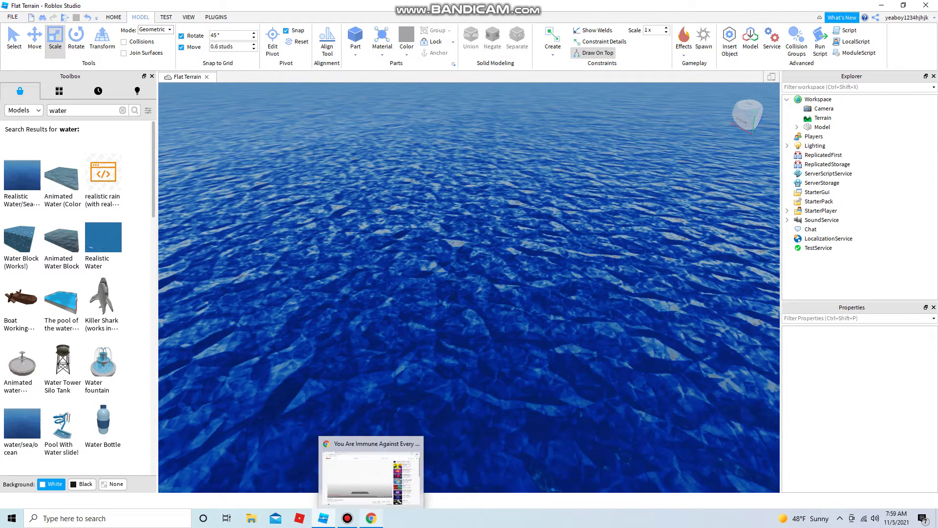
pyautogui.click(347, 518)
pyautogui.click(347, 518)
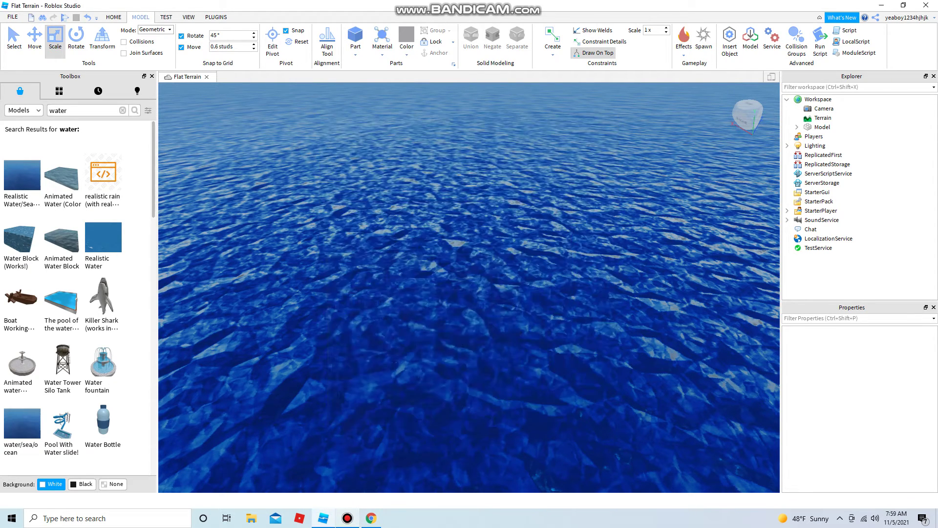
# Switch to Chrome and examine the immune cell diagram in the video "You Are Immune Against Every Disease".
pyautogui.click(371, 518)
pyautogui.press('space')
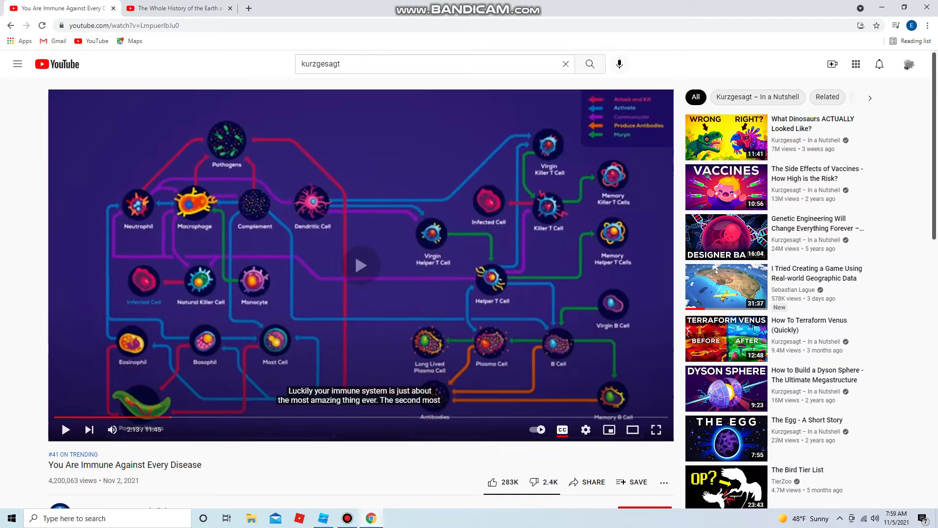
pyautogui.press('space')
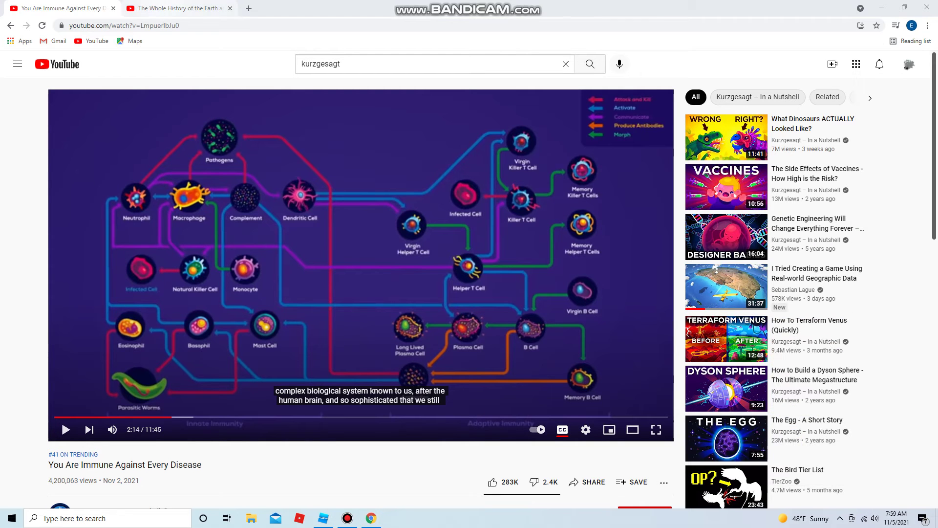
pyautogui.hotkey('ctrl', 'Tab')
pyautogui.hotkey('ctrl', 'shift', 'Tab')
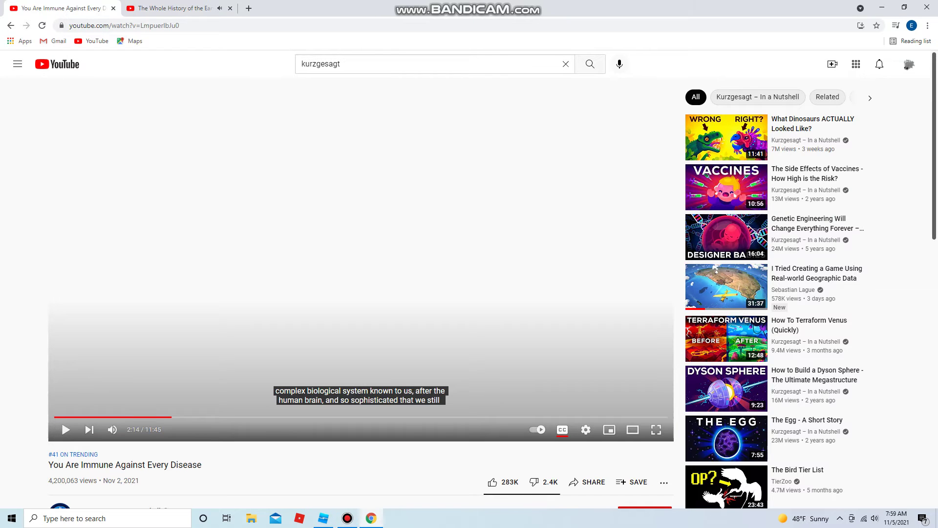
pyautogui.hotkey('alt', 'Tab')
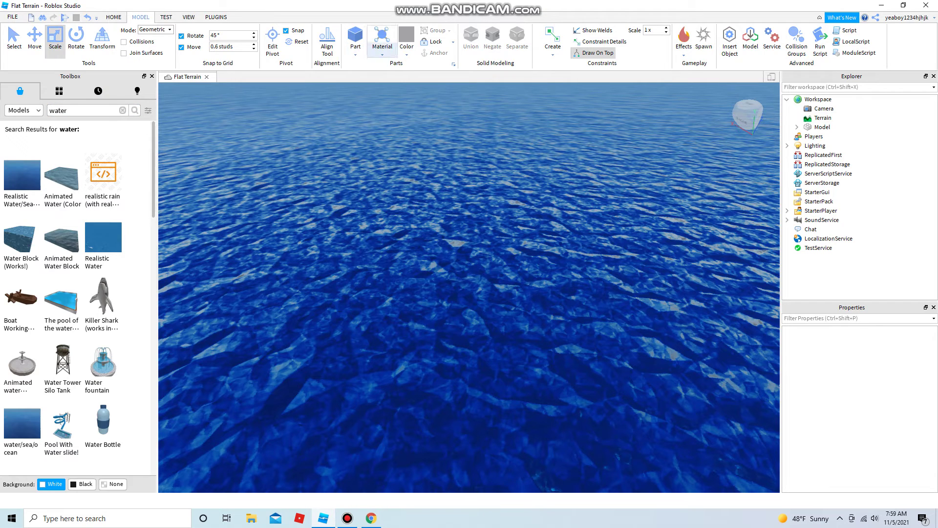
pyautogui.click(355, 54)
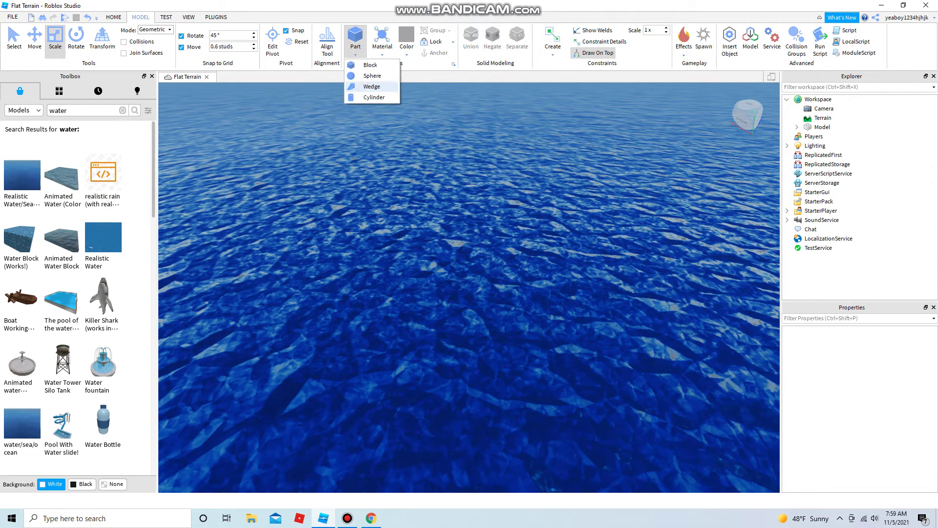
# Switch back to Chrome and replay a moment of the immune cell diagram video.
pyautogui.hotkey('alt', 'Tab')
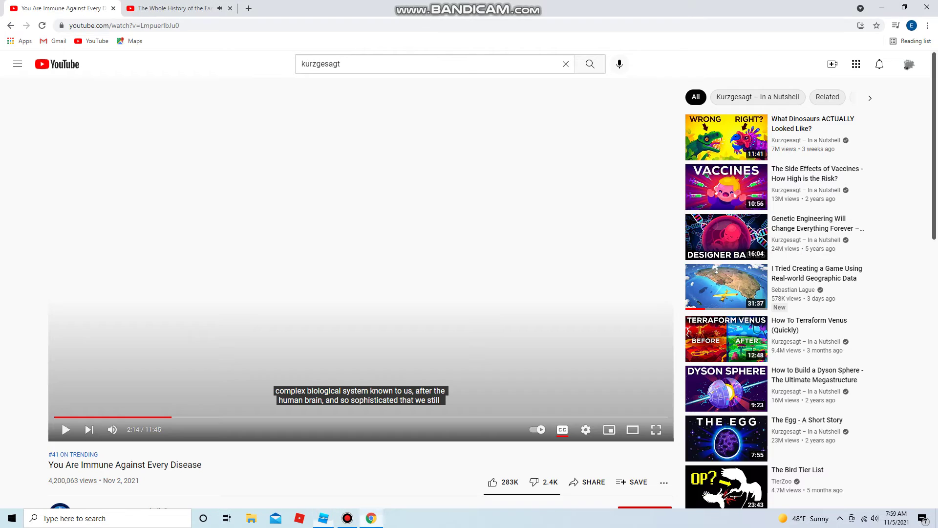
pyautogui.press('space')
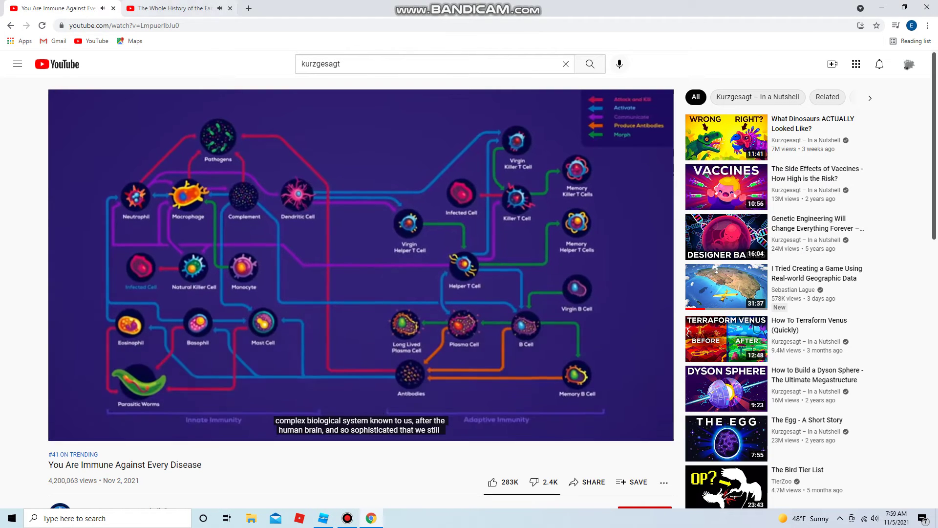
pyautogui.press('space')
# Watch the "The Initial Stage of Life" chapter of "The Whole History of the Earth and Life" from about 15:13.
pyautogui.hotkey('ctrl', 'Tab')
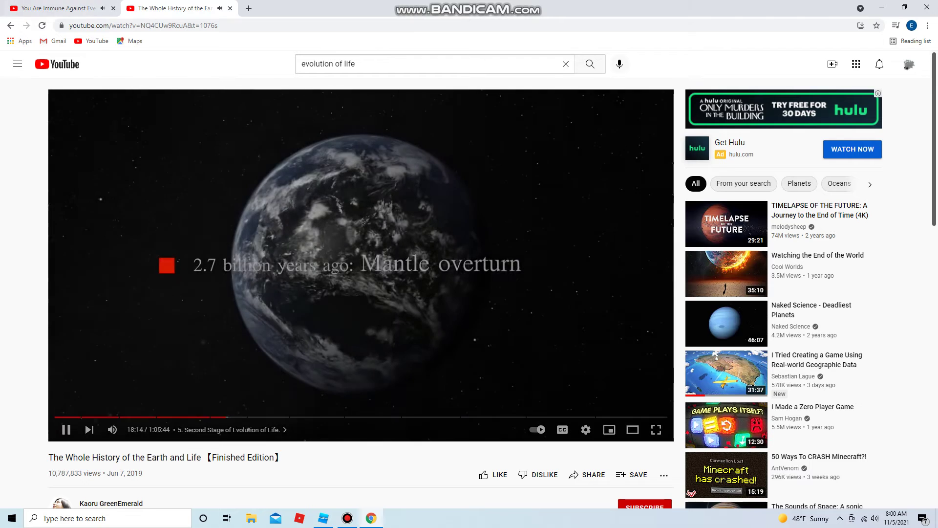
pyautogui.press('space')
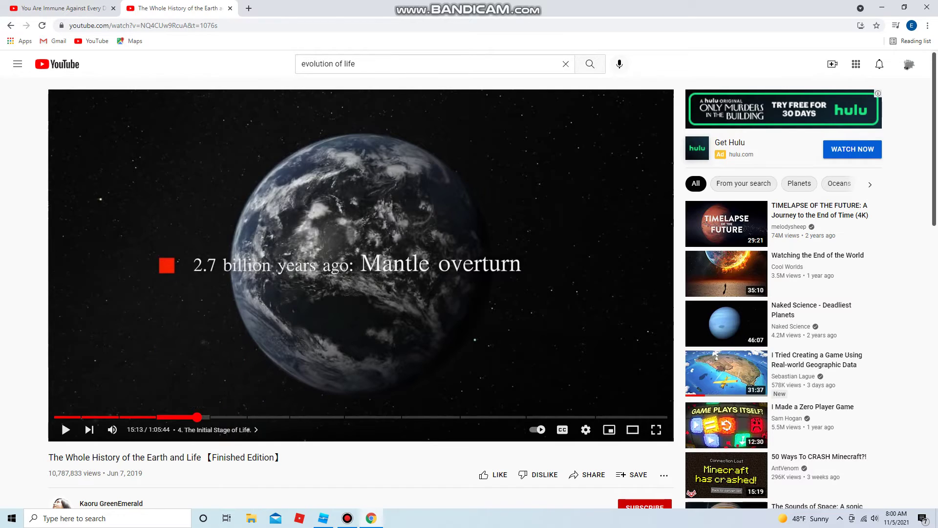
pyautogui.press('space')
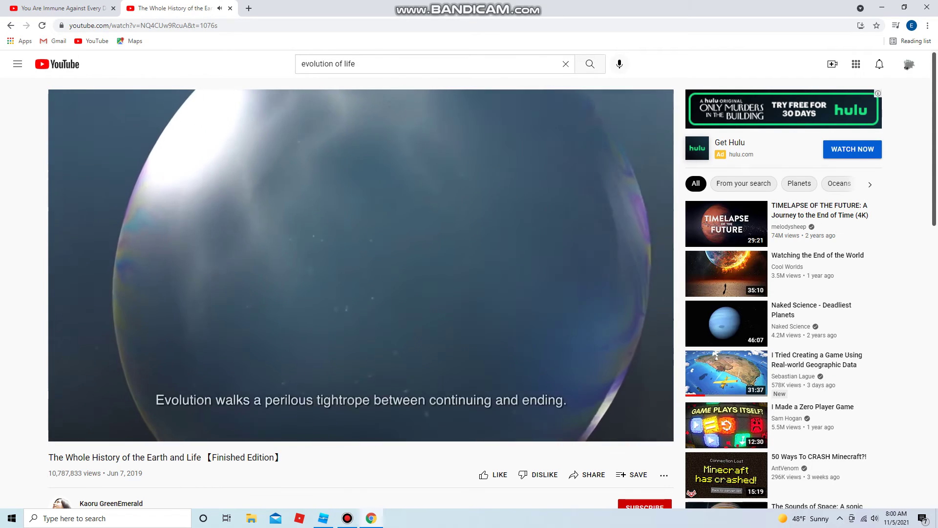
pyautogui.press('space')
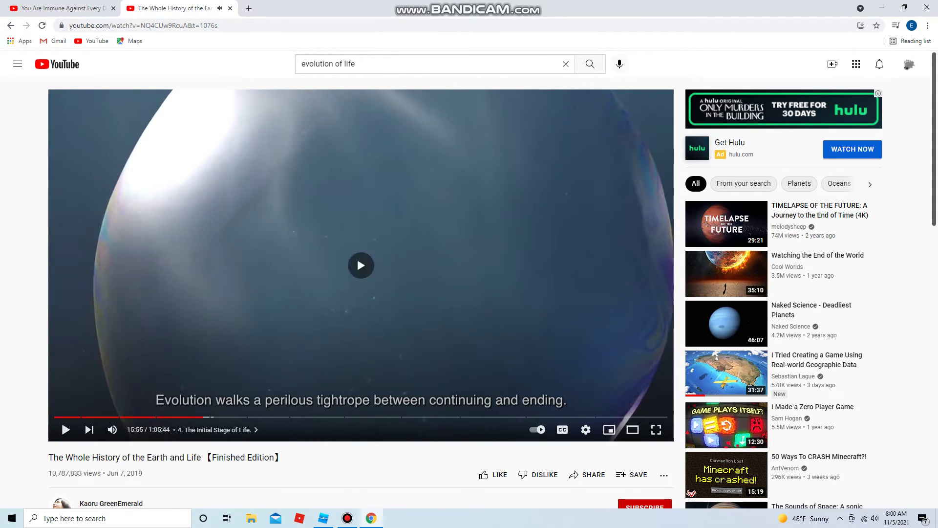
pyautogui.press('space')
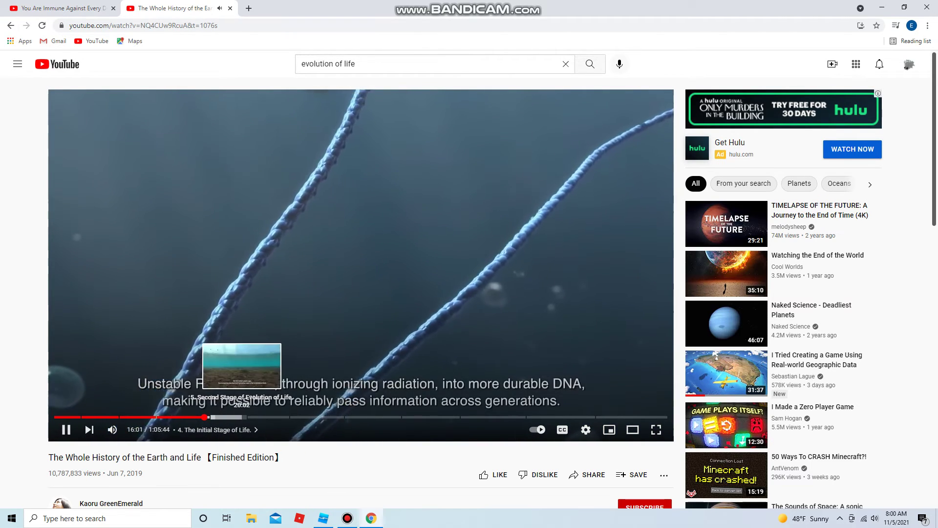
# Watch the "Second Stage of Evolution of Life" chapter from about 17:26 and pause it at the cyanobacteria scene at 17:47.
pyautogui.click(242, 417)
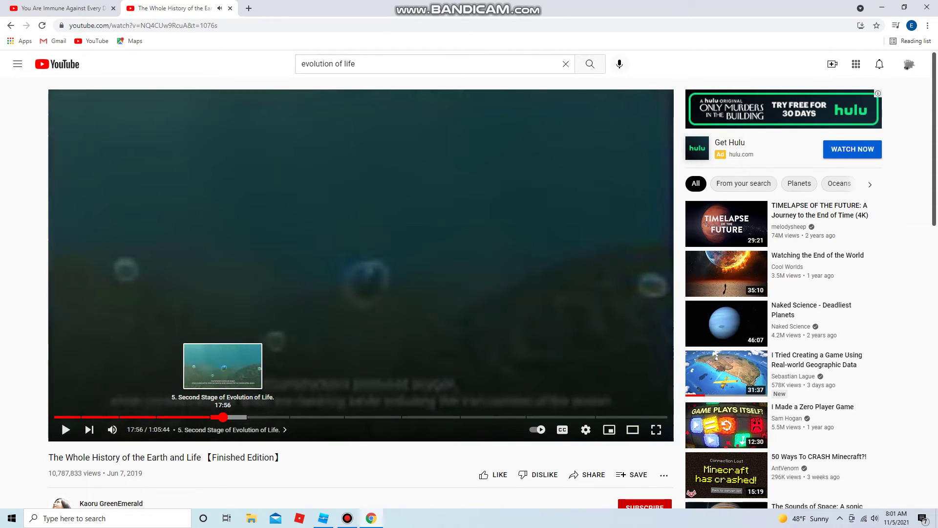
pyautogui.moveTo(223, 417); pyautogui.dragTo(217, 417)
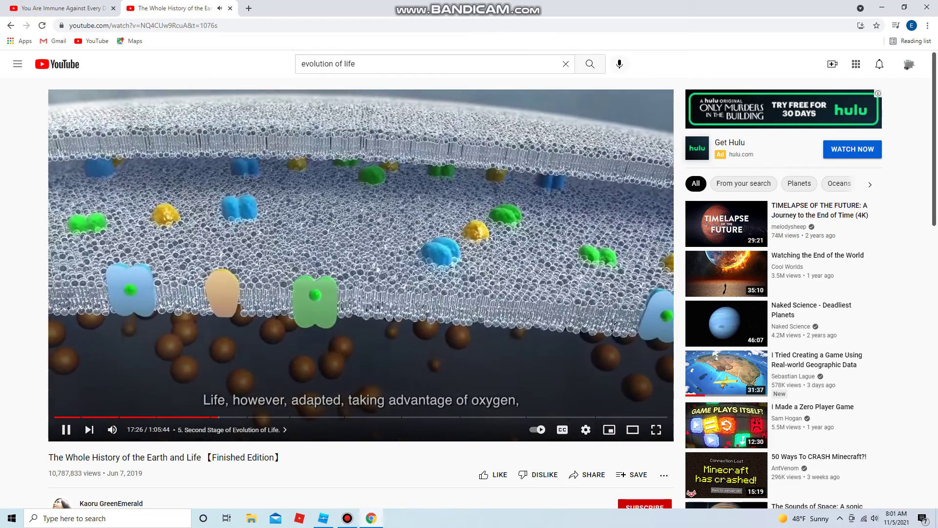
pyautogui.click(346, 517)
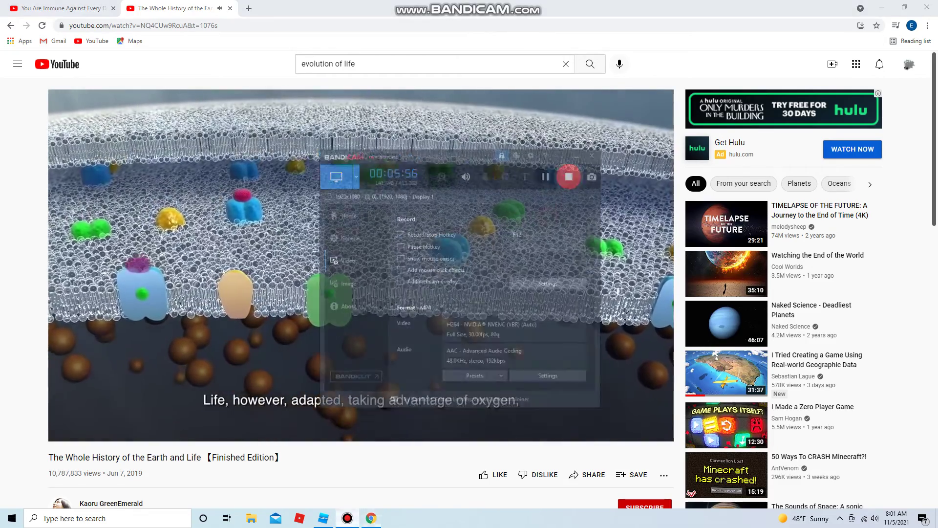
pyautogui.click(347, 517)
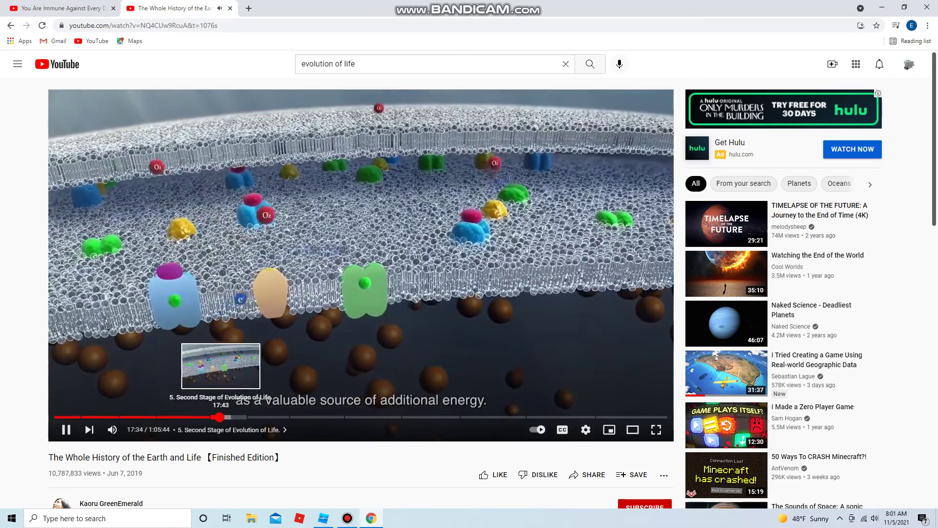
pyautogui.click(347, 518)
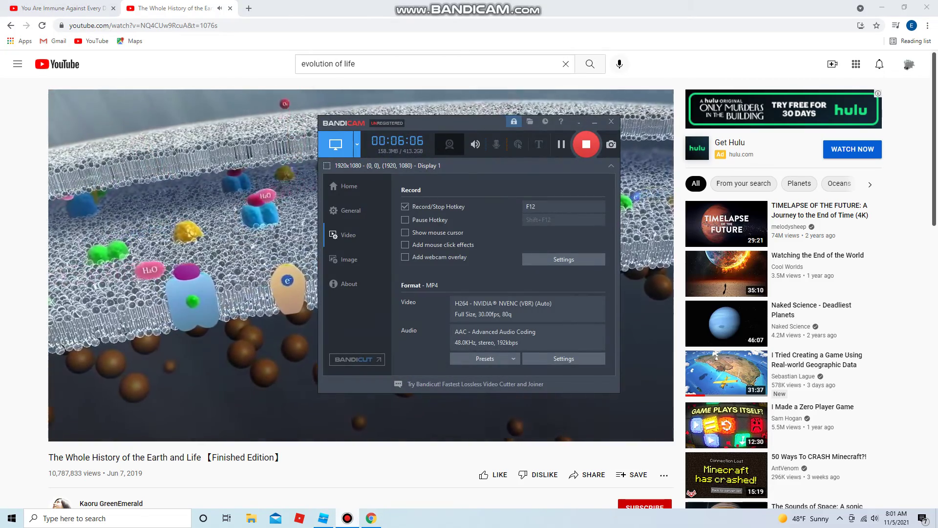
pyautogui.hotkey('alt', 'Tab')
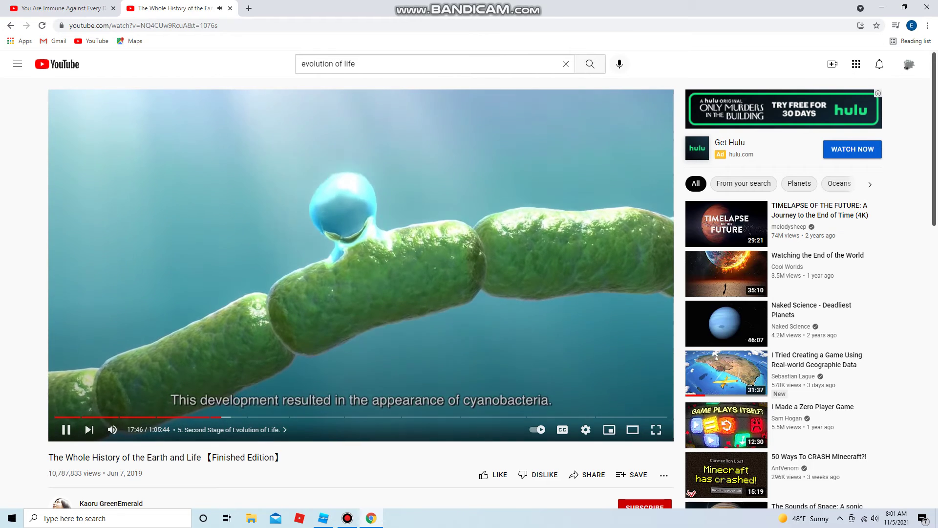
pyautogui.press('space')
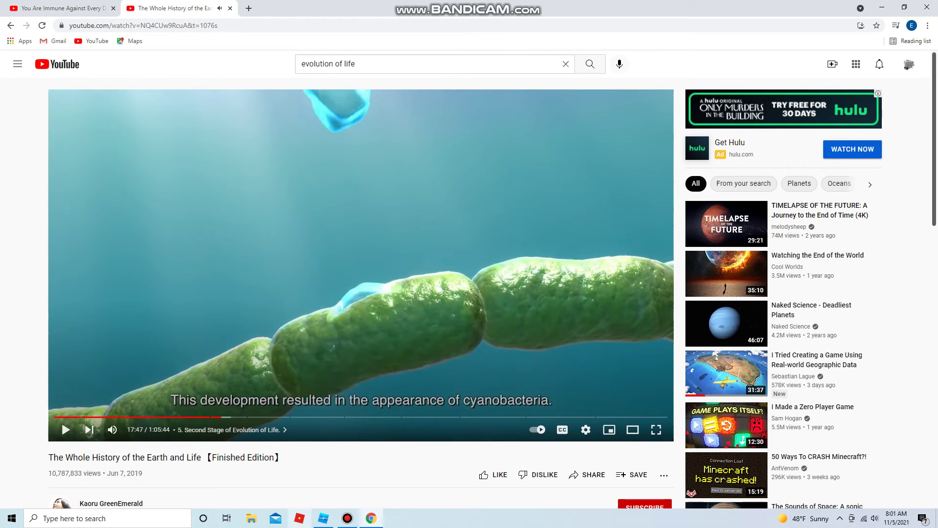
pyautogui.click(347, 518)
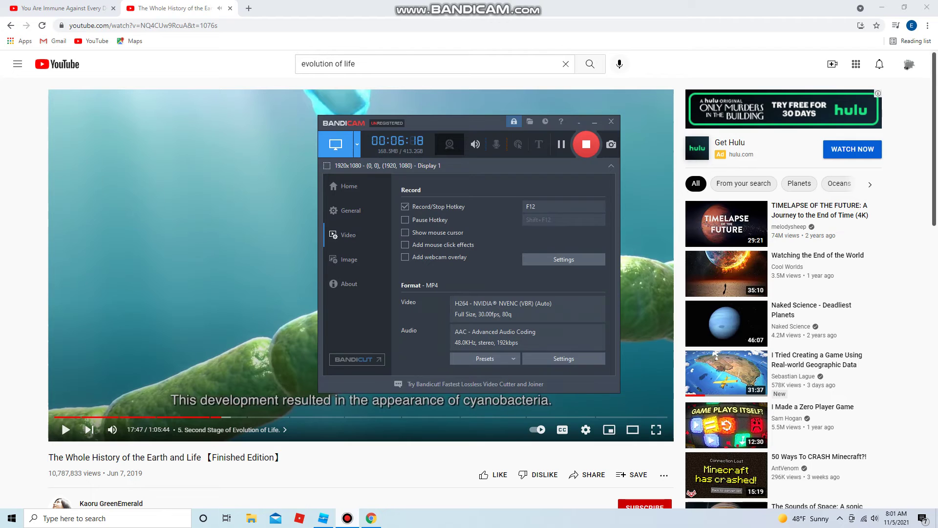
pyautogui.click(347, 518)
# Switch to Roblox Studio, insert a cylinder part and color it Bright green.
pyautogui.click(323, 518)
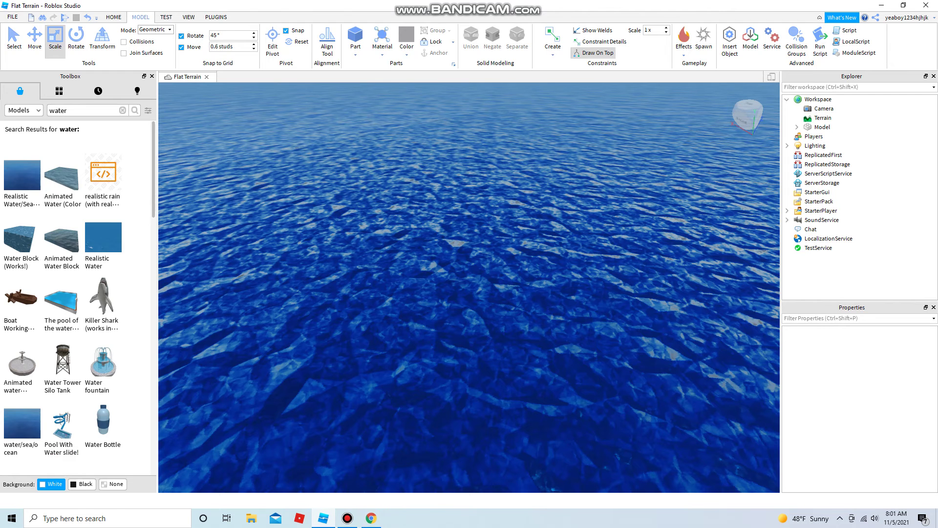
pyautogui.click(355, 51)
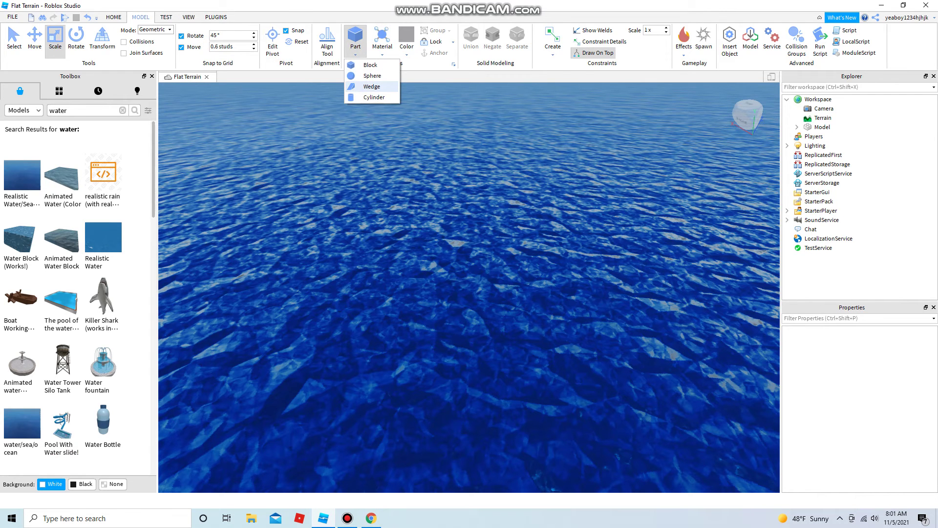
pyautogui.click(374, 97)
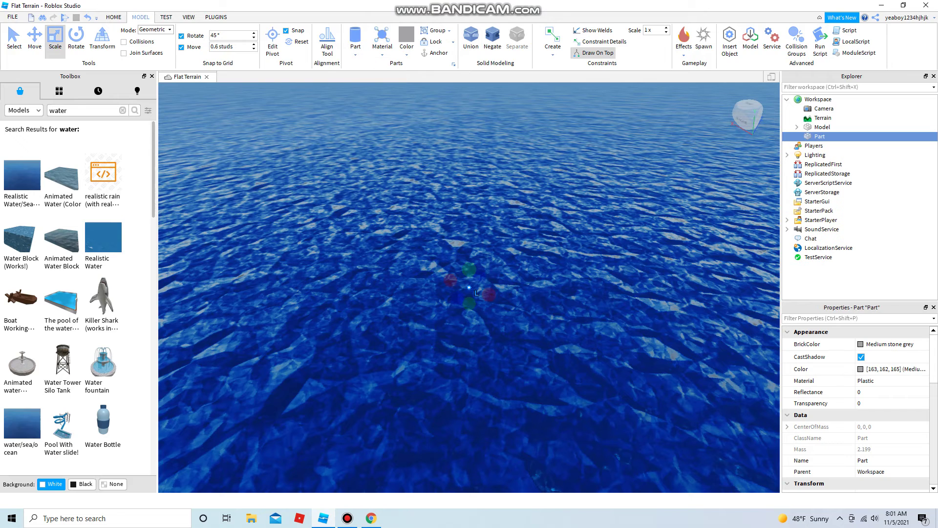
pyautogui.click(406, 49)
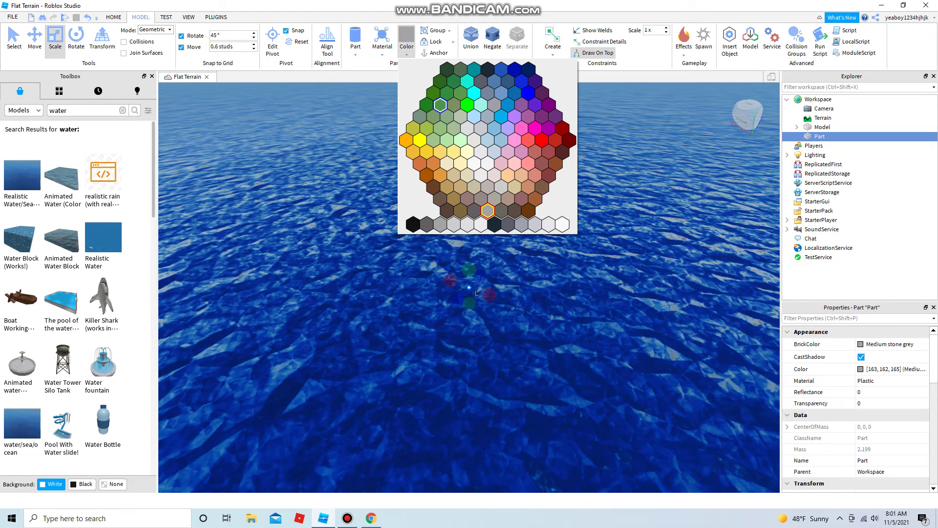
pyautogui.click(440, 104)
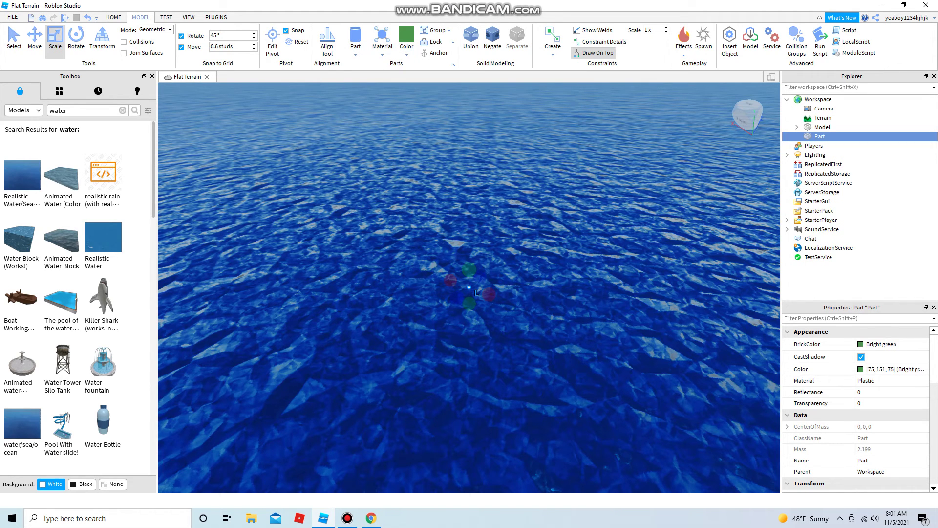
# Delete the green cylinder and insert a new Bright green cylinder in the water.
pyautogui.press('Delete')
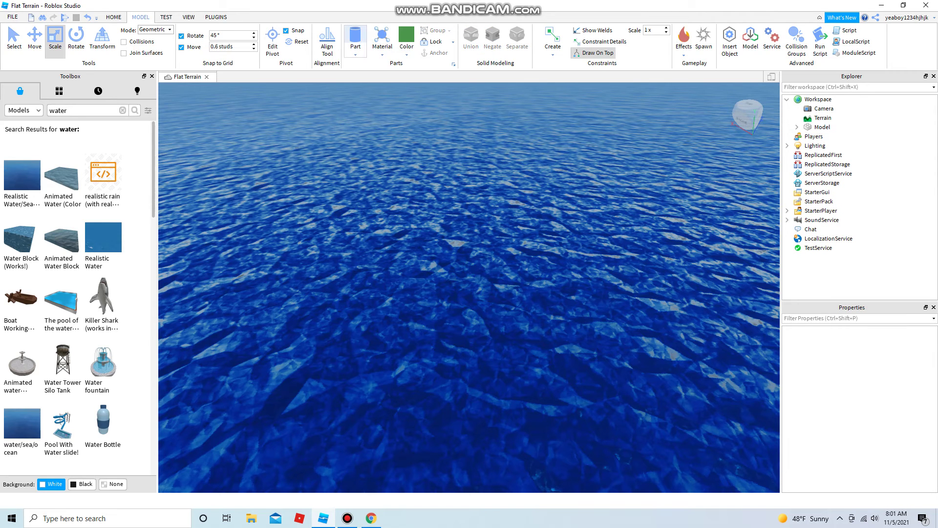
pyautogui.click(355, 39)
pyautogui.scroll(3, 469, 287)
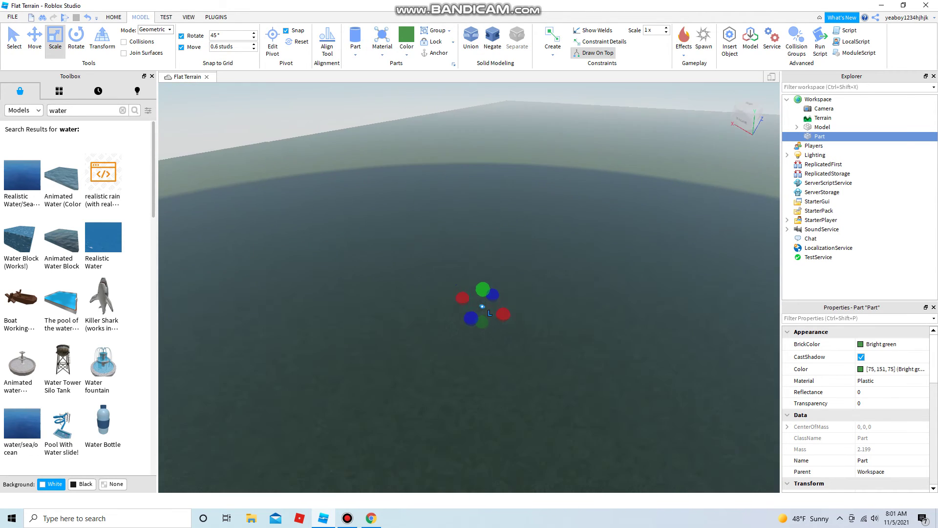
pyautogui.scroll(4, 485, 314)
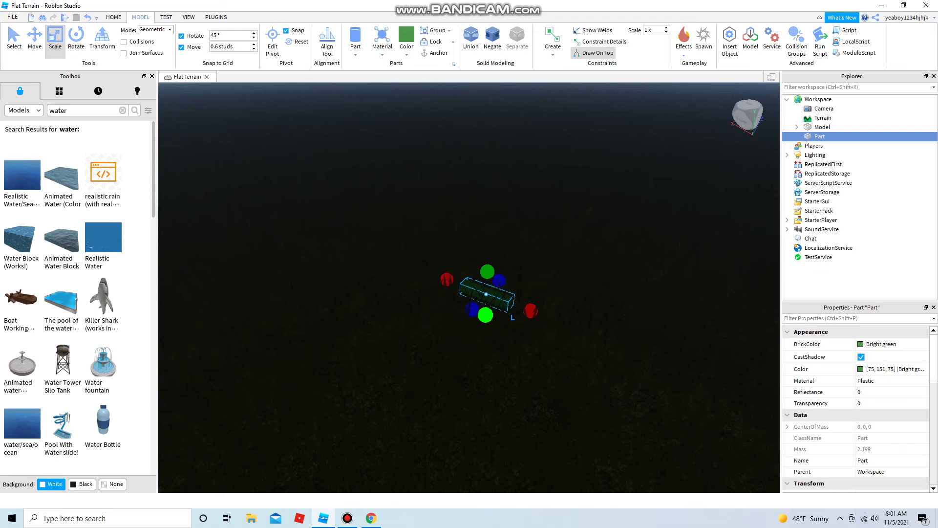
pyautogui.scroll(-10, 485, 315)
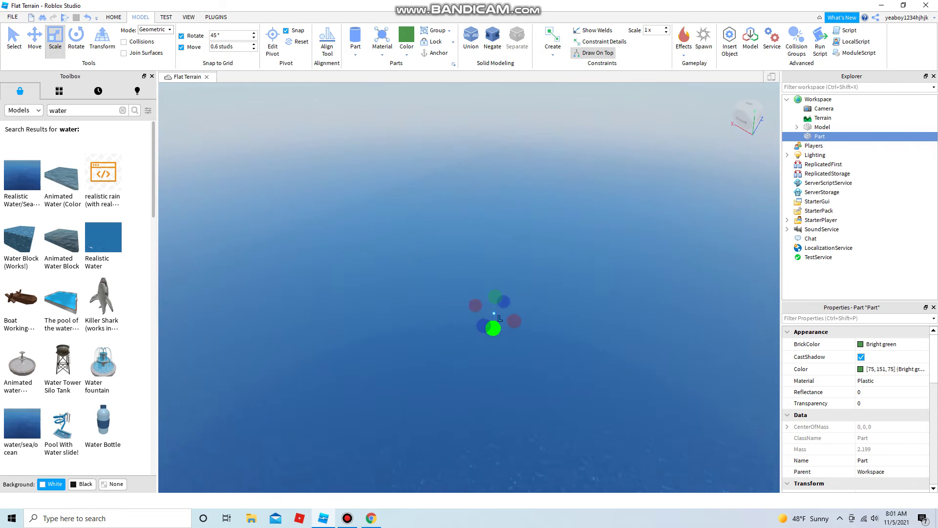
pyautogui.scroll(-3, 66, 42)
pyautogui.scroll(4, 474, 297)
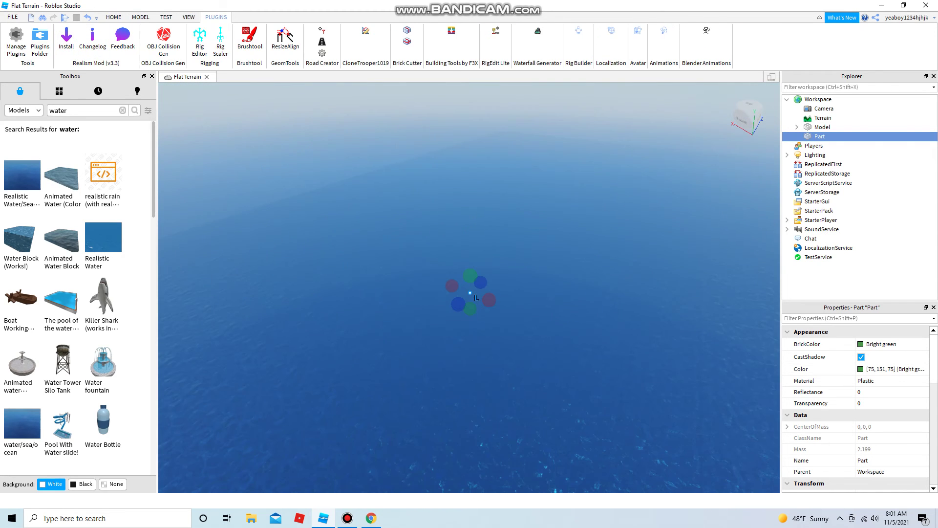
pyautogui.scroll(4, 180, 41)
# Move the green cylinder vertically through the water and lower it into the dark depths near the seabed.
pyautogui.hotkey('ctrl', '2')
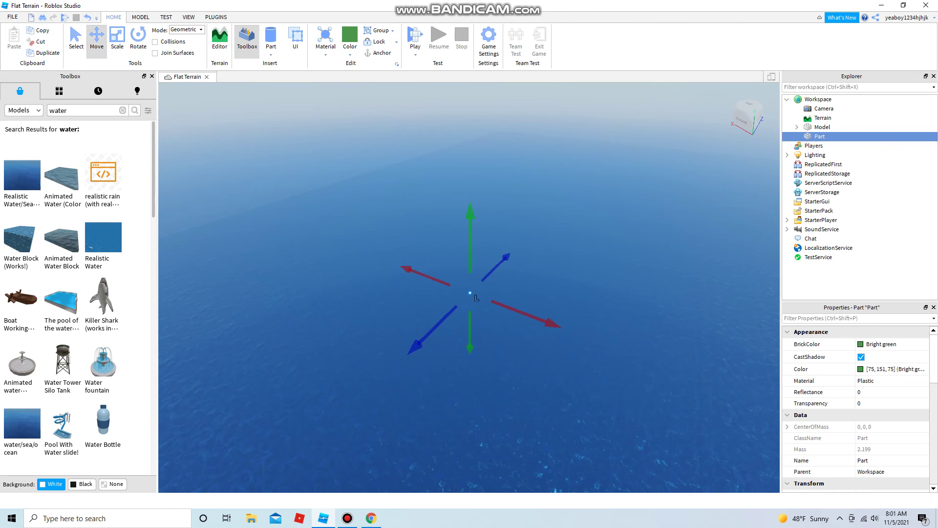
pyautogui.moveTo(477, 297); pyautogui.dragTo(475, 224)
pyautogui.scroll(4, 496, 200)
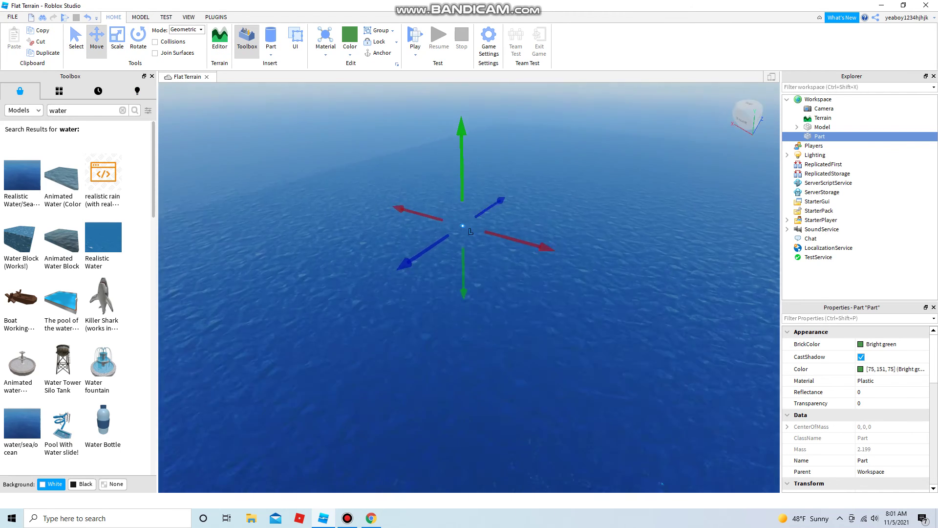
pyautogui.moveTo(459, 259); pyautogui.dragTo(459, 279)
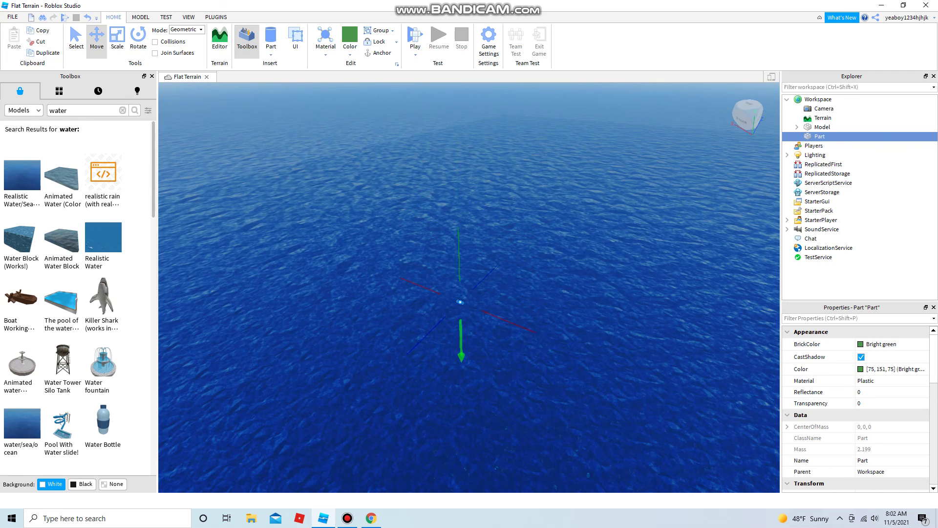
pyautogui.scroll(6, 460, 302)
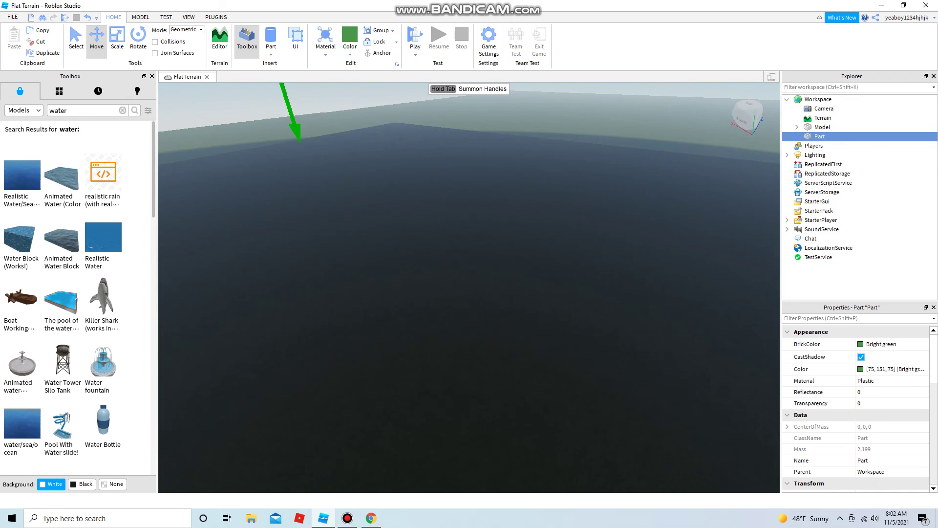
pyautogui.moveTo(294, 128); pyautogui.dragTo(367, 341)
pyautogui.scroll(1, 391, 318)
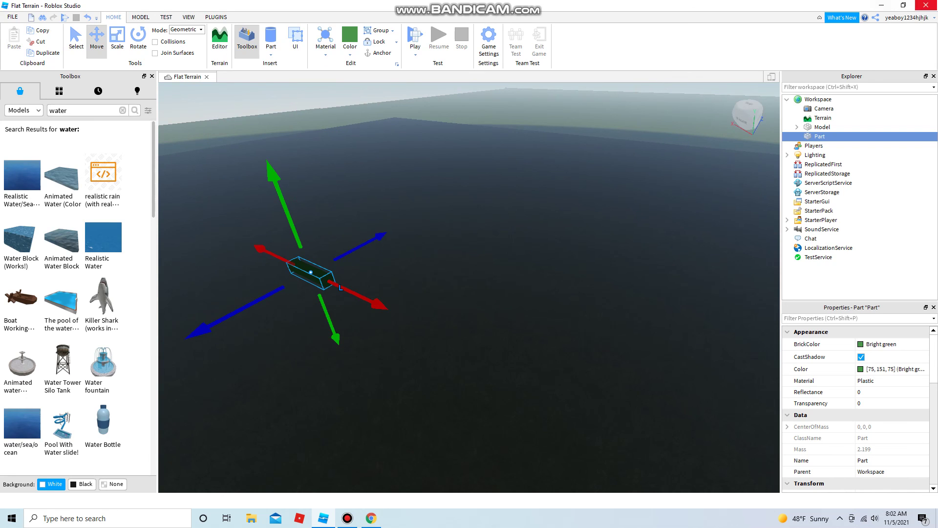
pyautogui.click(347, 518)
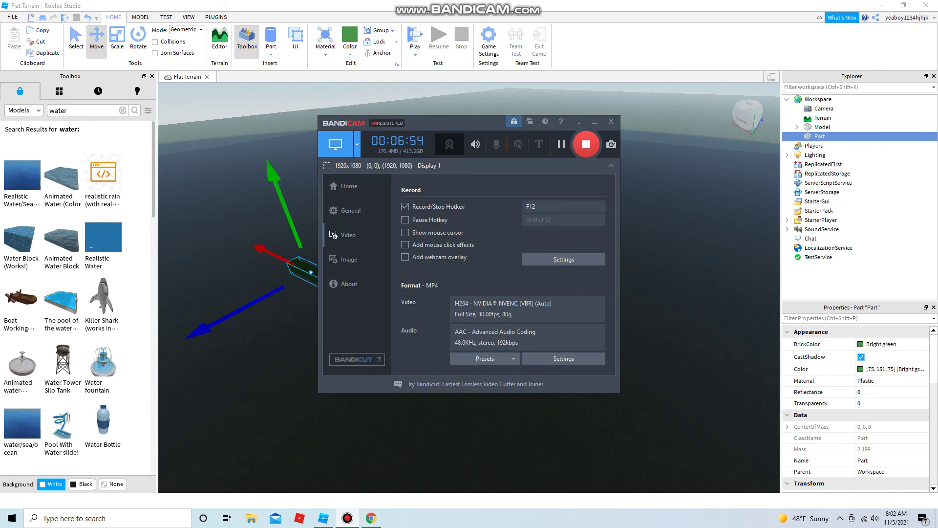